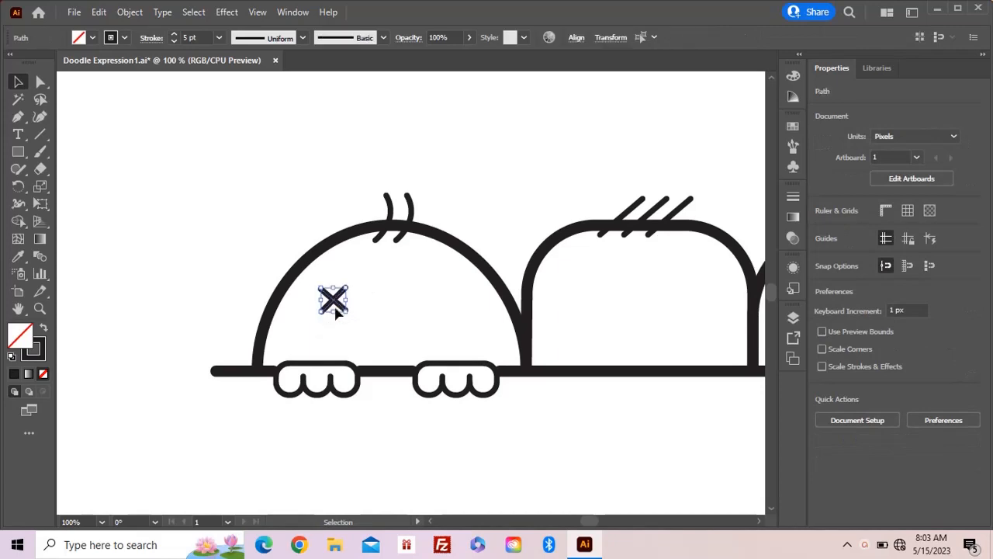
# - Duplicate the X-shaped eye horizontally across the first round head and shift the pair so it sits centred
pyautogui.moveTo(333, 299); pyautogui.dragTo(371, 299)
pyautogui.press('z')
pyautogui.moveTo(201, 134); pyautogui.dragTo(449, 437)
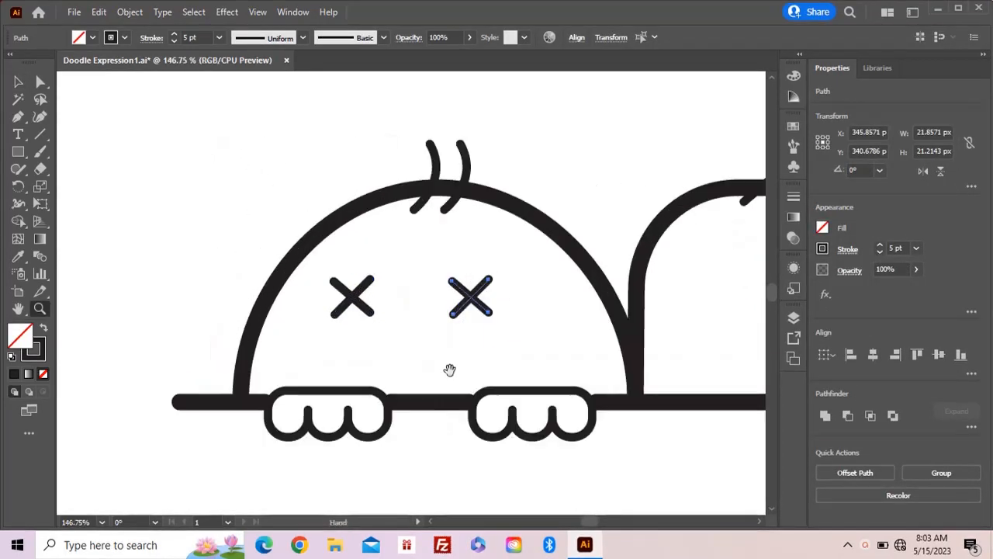
pyautogui.moveTo(449, 369); pyautogui.dragTo(321, 343)
pyautogui.press('v')
pyautogui.moveTo(208, 314); pyautogui.dragTo(367, 265)
pyautogui.hotkey('ctrl', 'shift', 'a')
# - Draw a curved, downturned mouth below the X eyes with the Pen tool
pyautogui.click(265, 325)
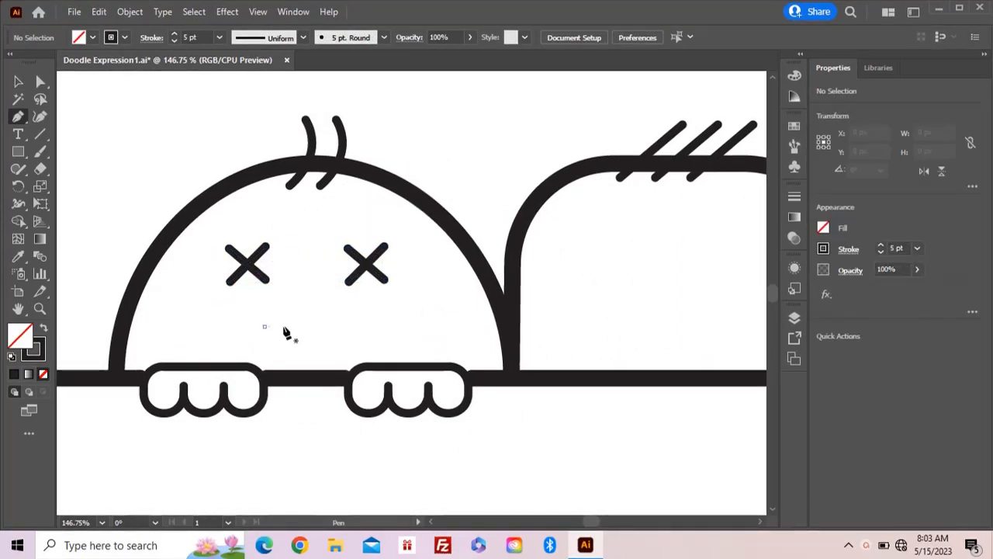
pyautogui.moveTo(405, 315); pyautogui.dragTo(400, 323)
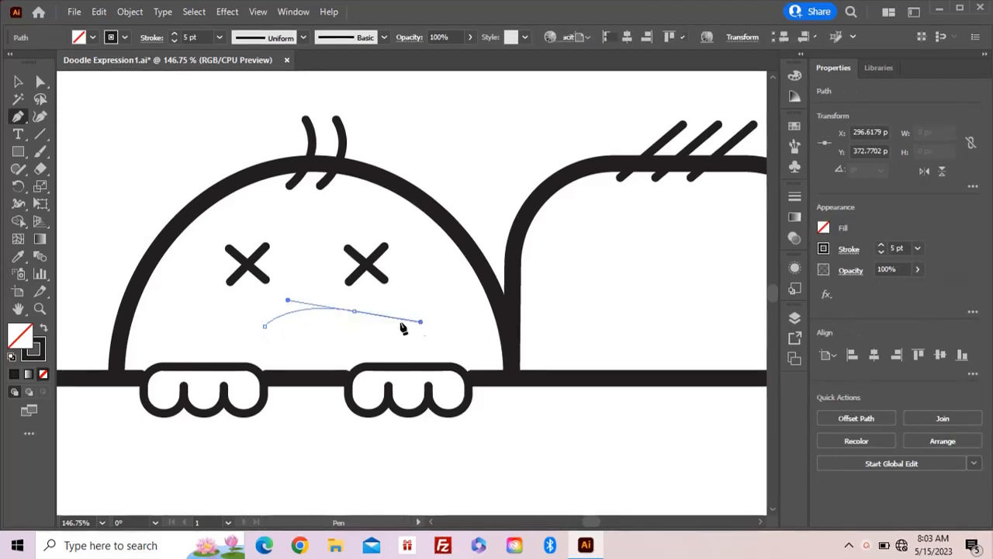
pyautogui.hotkey('ctrl', 'shift', 'a')
pyautogui.click(301, 313)
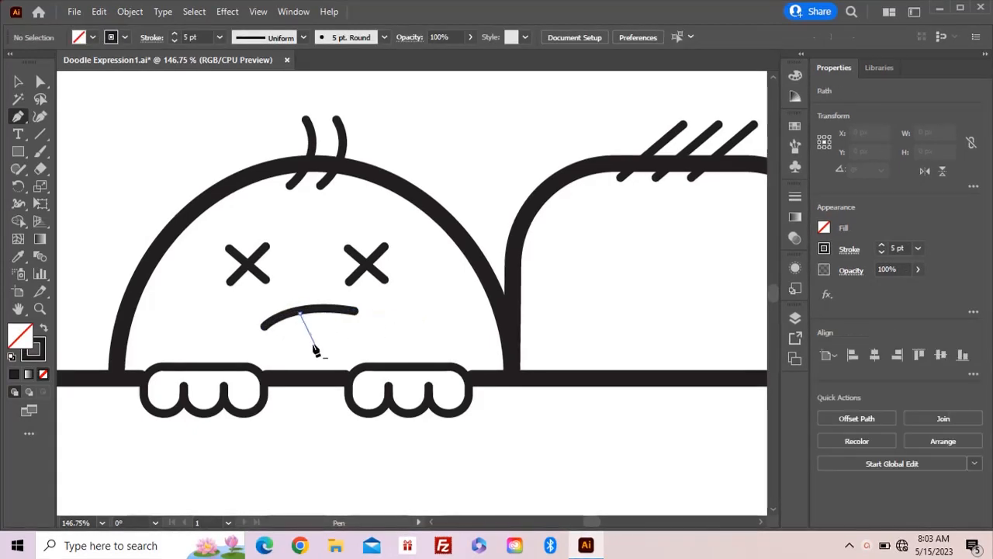
pyautogui.moveTo(328, 353); pyautogui.dragTo(362, 339)
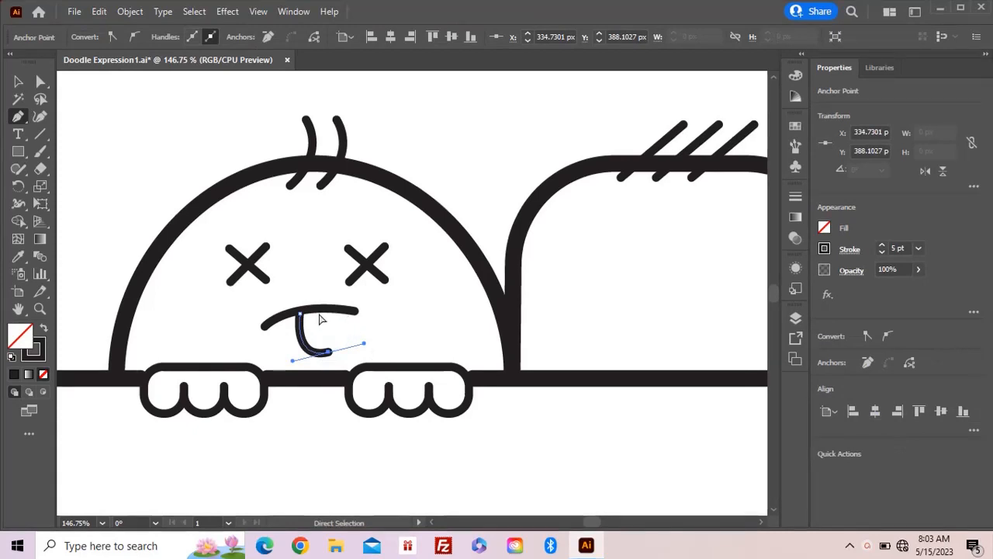
pyautogui.hotkey('ctrl', 'z')
pyautogui.hotkey('ctrl', 'z')
# - Draw a U-shaped tongue hanging from the right end of the first head's mouth, with a short centre line inside it
pyautogui.click(315, 311)
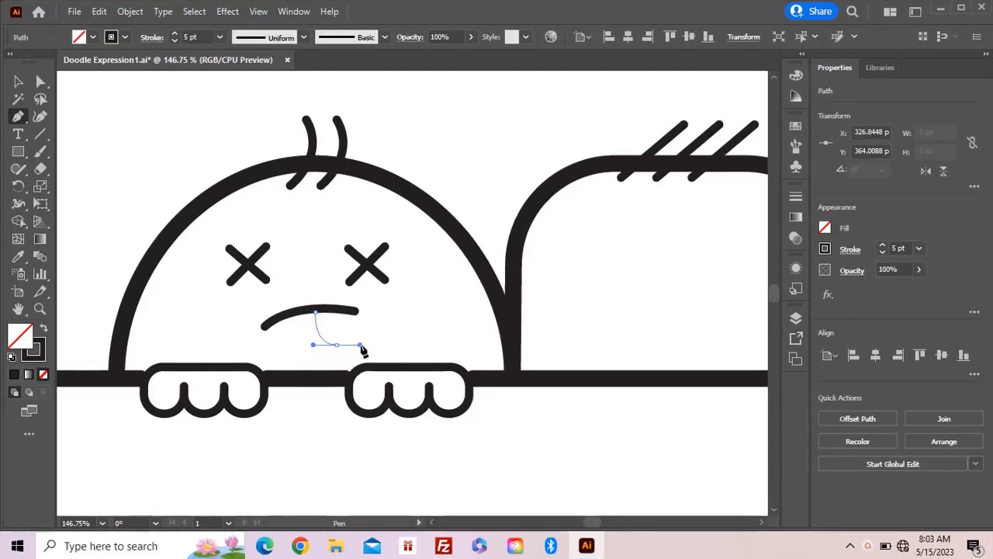
pyautogui.moveTo(361, 346); pyautogui.dragTo(360, 345)
pyautogui.click(353, 313)
pyautogui.keyDown('ctrl'); pyautogui.click(336, 321); pyautogui.keyUp('ctrl')
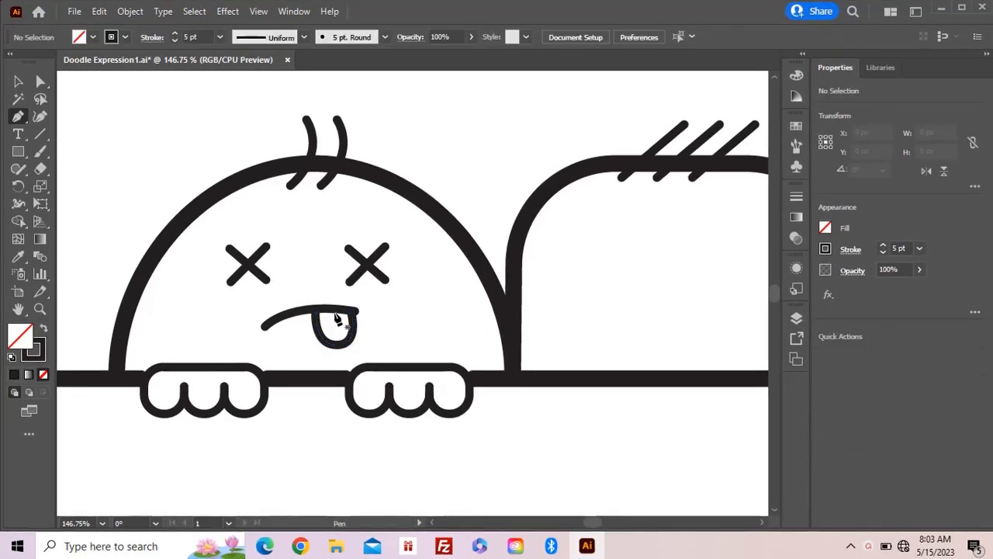
pyautogui.click(335, 312)
pyautogui.click(339, 330)
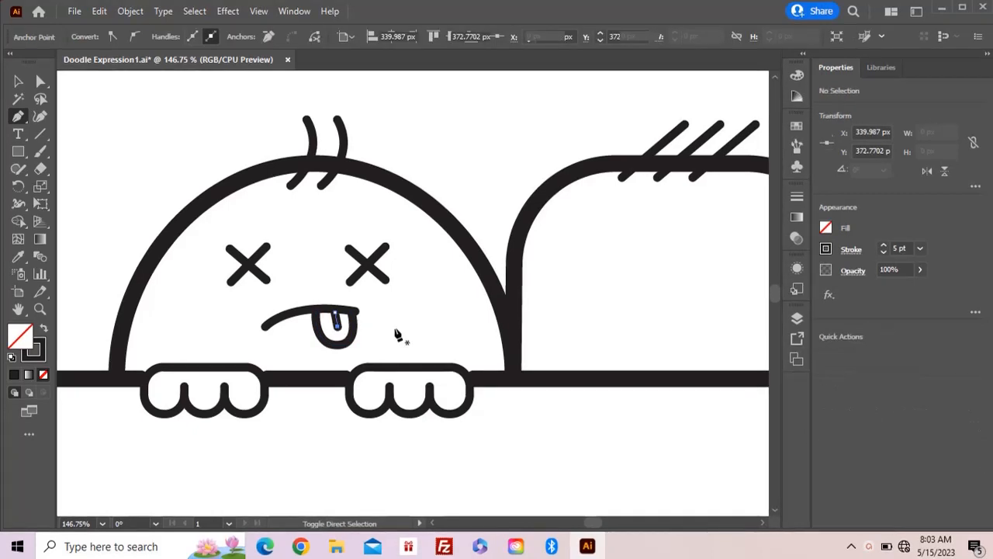
pyautogui.keyDown('ctrl'); pyautogui.click(397, 334); pyautogui.keyUp('ctrl')
# - Draw a drooping curved eye about 30 px wide on the left side of the second head's face
pyautogui.moveTo(381, 328)
pyautogui.mouseDown()
pyautogui.moveTo(328, 328)
pyautogui.moveTo(385, 320)
pyautogui.mouseUp()
pyautogui.press('z')
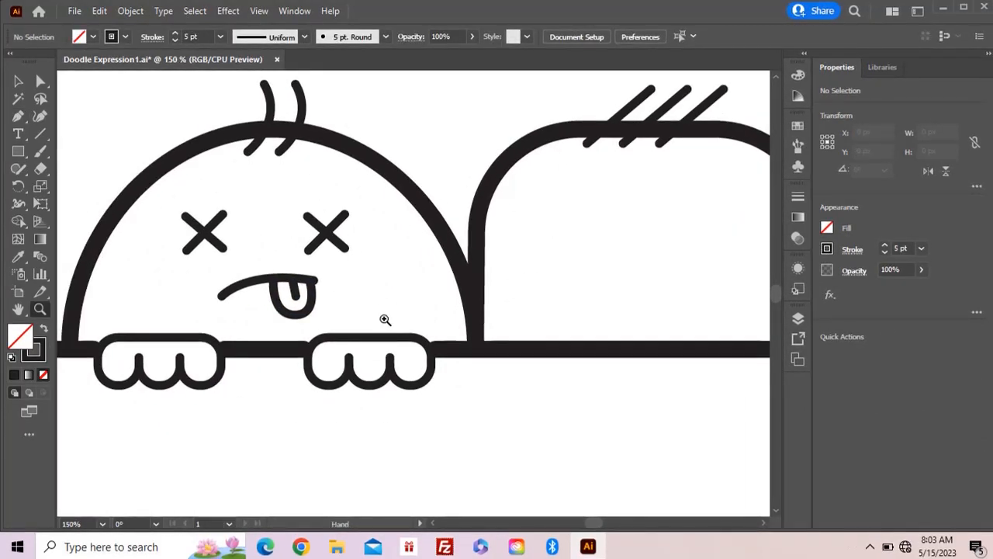
pyautogui.moveTo(439, 279); pyautogui.dragTo(264, 287)
pyautogui.press('p')
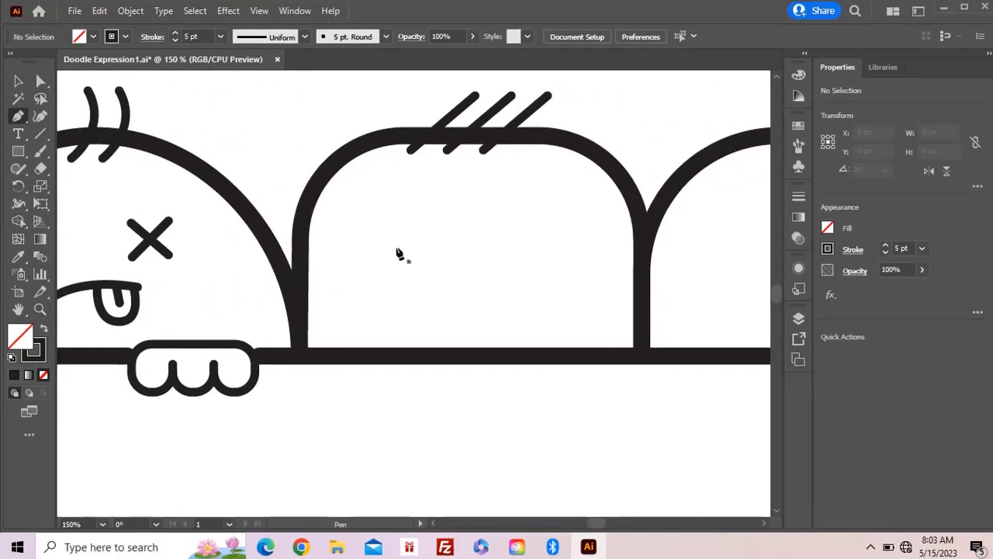
pyautogui.click(413, 226)
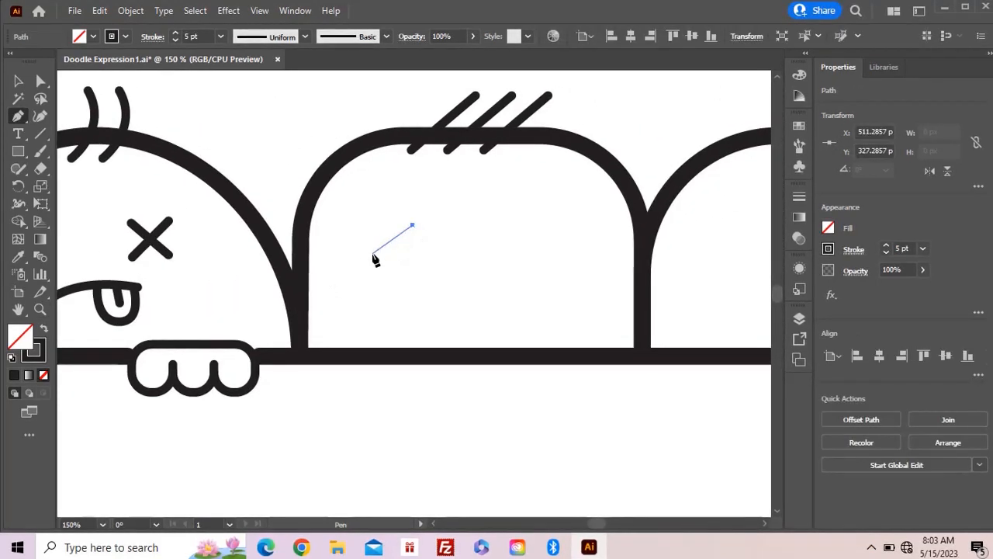
pyautogui.moveTo(373, 254); pyautogui.dragTo(338, 259)
pyautogui.keyDown('ctrl'); pyautogui.click(441, 257); pyautogui.keyUp('ctrl')
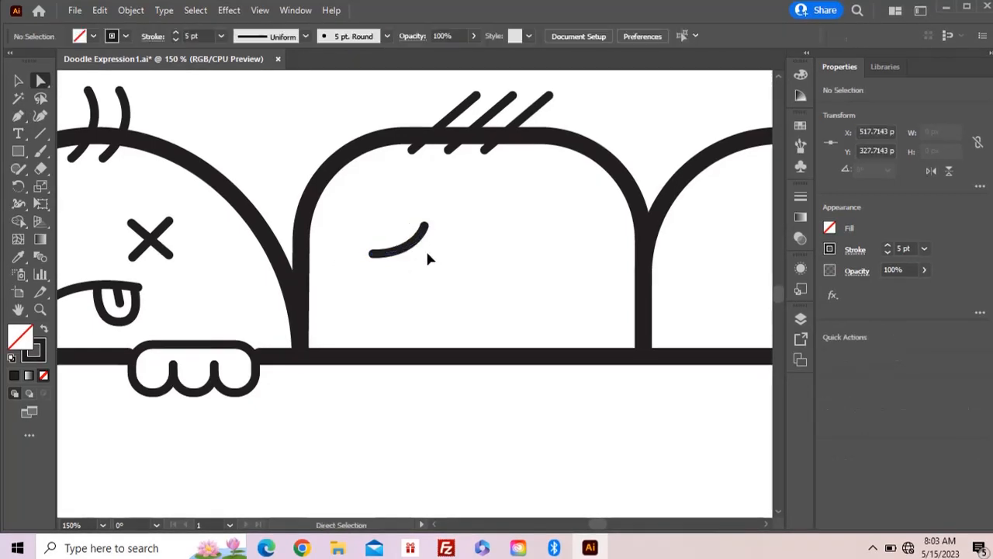
# - Copy the drooping eye to the right, reflect the copy across the vertical axis, and space it symmetrically from the original
pyautogui.press('v')
pyautogui.keyDown('alt'); pyautogui.moveTo(412, 250); pyautogui.dragTo(503, 252); pyautogui.keyUp('alt')
pyautogui.click(20, 187)
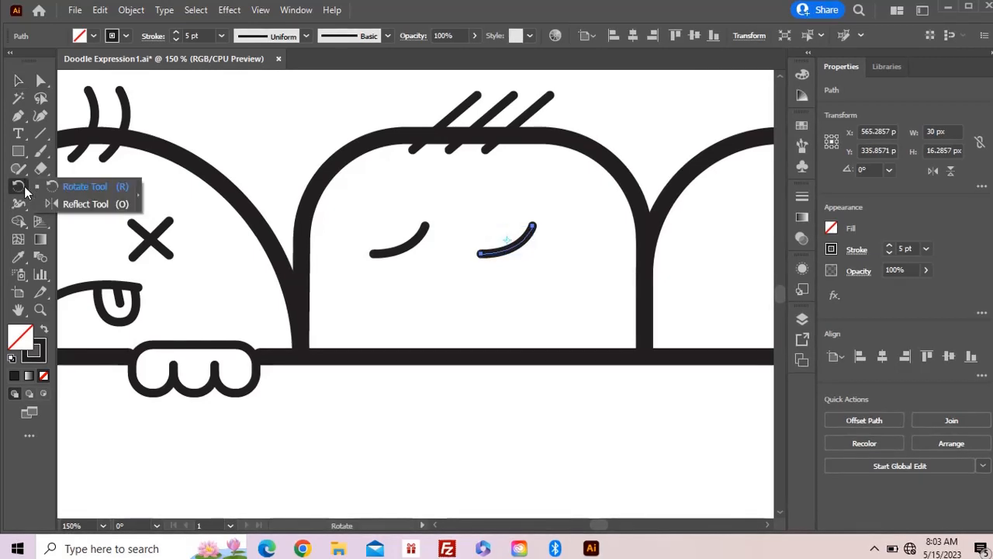
pyautogui.click(86, 203)
pyautogui.press('Return')
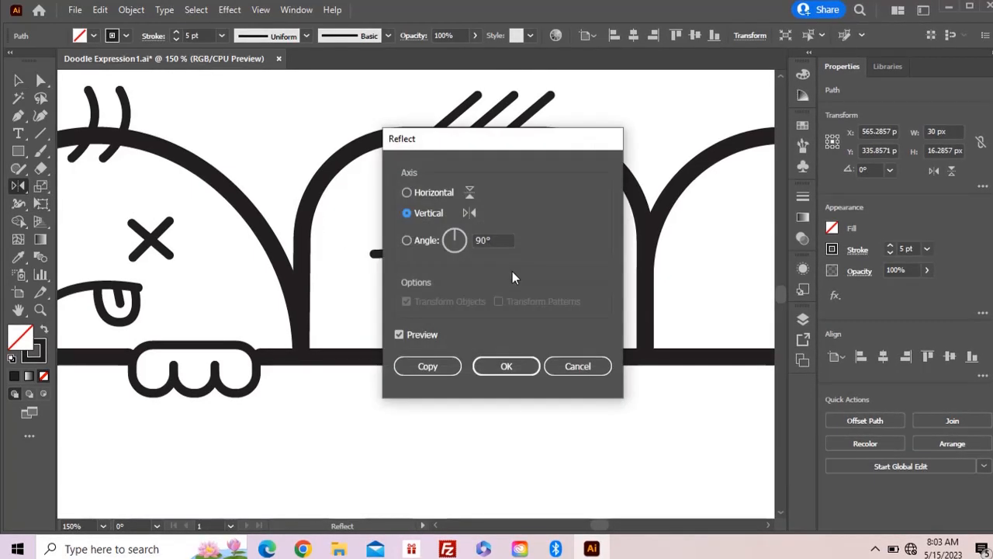
pyautogui.click(519, 368)
pyautogui.press('v')
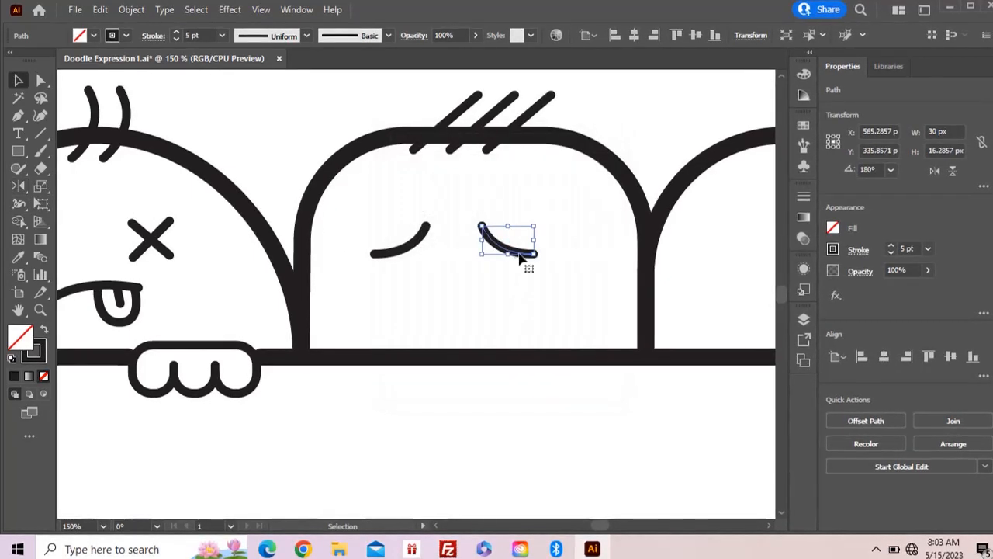
pyautogui.moveTo(530, 253); pyautogui.dragTo(560, 250)
pyautogui.click(401, 302)
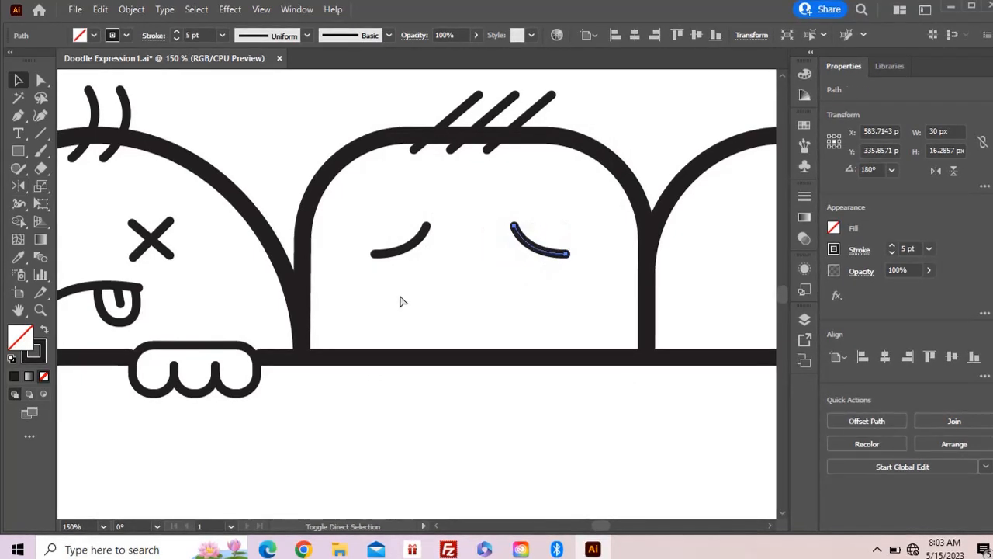
# - Draw an arched, frowning mouth centred below the second head's eyes
pyautogui.press('p')
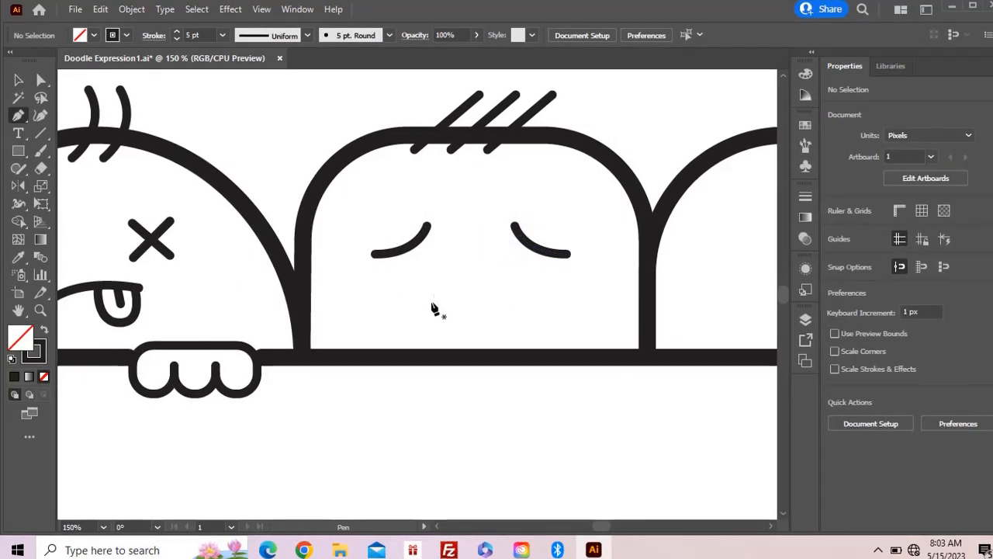
pyautogui.click(431, 302)
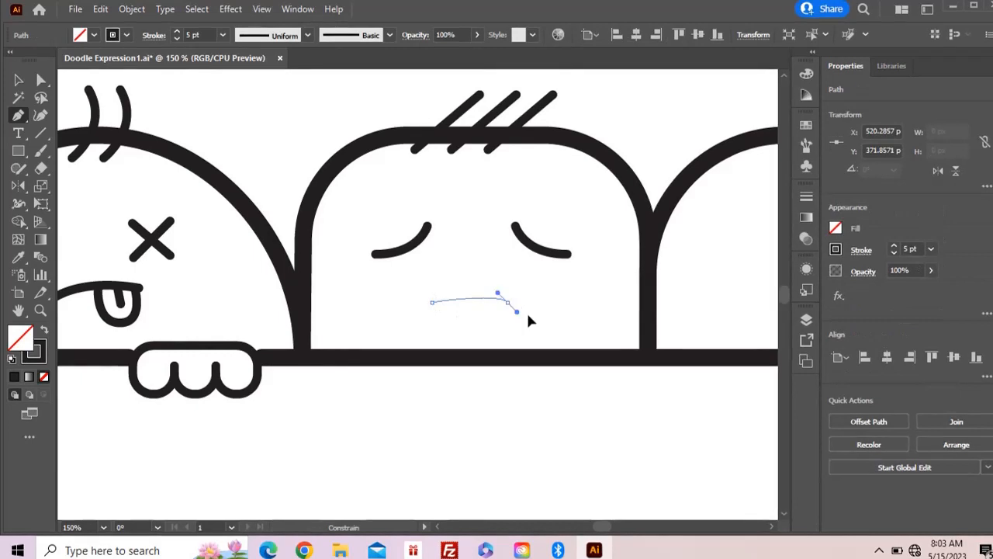
pyautogui.moveTo(527, 320)
pyautogui.mouseDown()
pyautogui.moveTo(550, 327)
pyautogui.moveTo(386, 312)
pyautogui.mouseUp()
pyautogui.keyDown('ctrl'); pyautogui.click(554, 332); pyautogui.keyUp('ctrl')
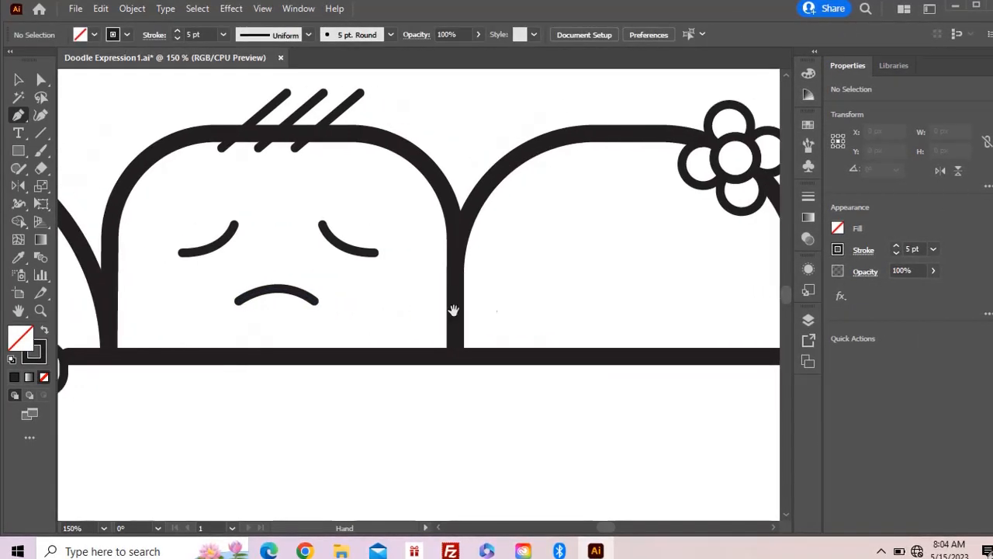
# - Reshape a black-filled ellipse into an arched crescent eye about 33 by 12 px on the flower head, and copy it as the second eye
pyautogui.moveTo(499, 311); pyautogui.dragTo(418, 312)
pyautogui.press('l')
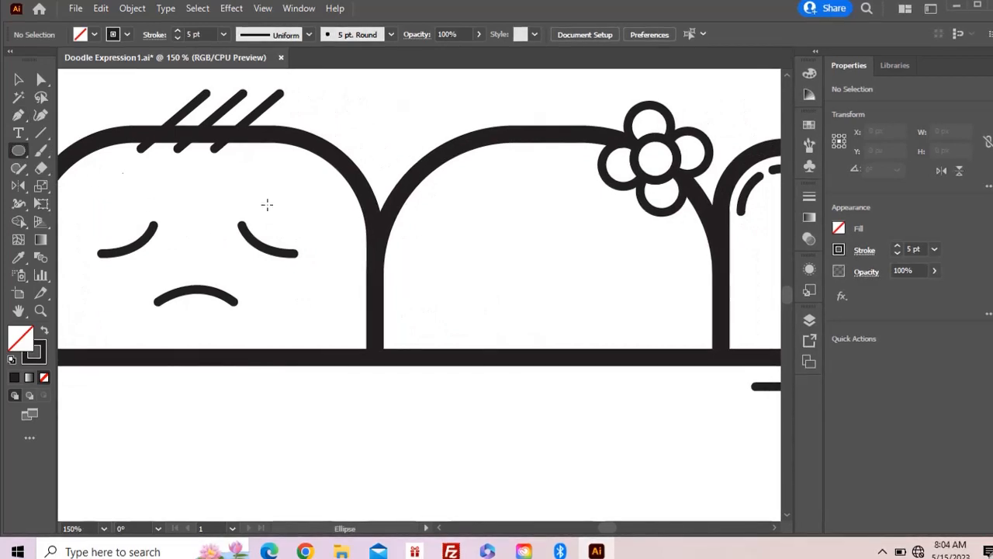
pyautogui.moveTo(468, 228)
pyautogui.mouseDown()
pyautogui.moveTo(508, 239)
pyautogui.moveTo(488, 248)
pyautogui.moveTo(512, 244)
pyautogui.moveTo(470, 261)
pyautogui.moveTo(489, 238)
pyautogui.moveTo(479, 243)
pyautogui.moveTo(481, 232)
pyautogui.moveTo(432, 255)
pyautogui.mouseUp()
pyautogui.click(45, 330)
pyautogui.press('a')
pyautogui.press('space')
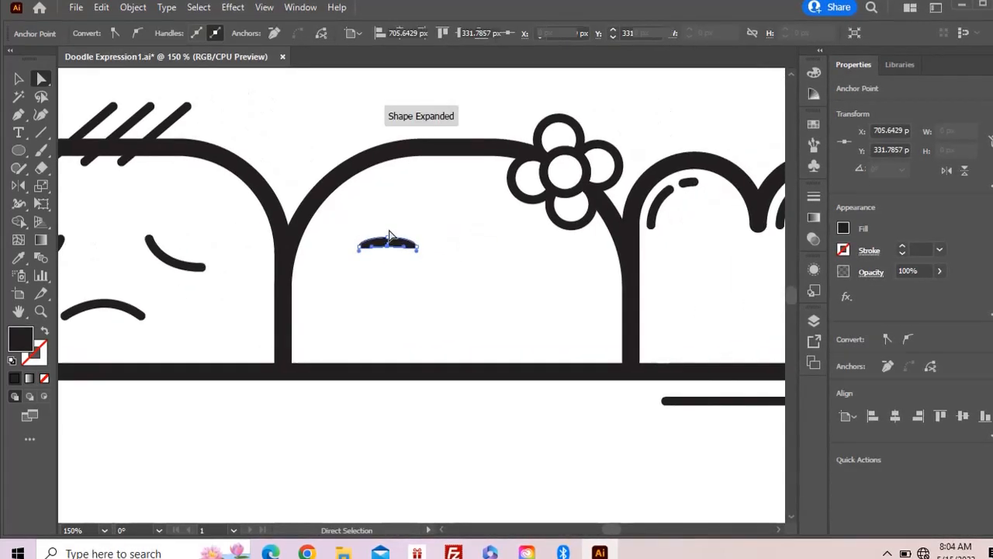
pyautogui.moveTo(381, 225); pyautogui.dragTo(400, 255)
pyautogui.hotkey('ctrl', 'shift', 'a')
pyautogui.press('v')
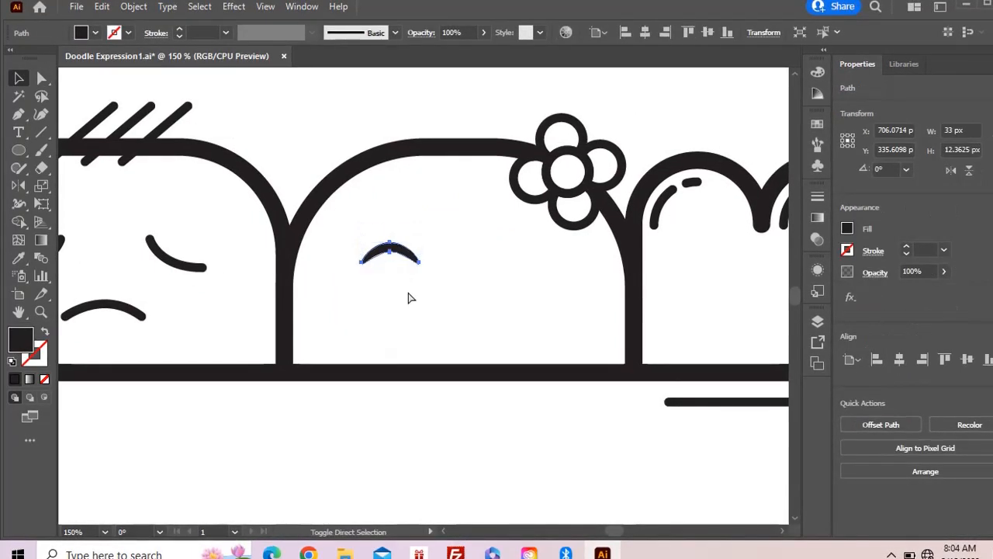
pyautogui.moveTo(473, 260); pyautogui.dragTo(533, 262)
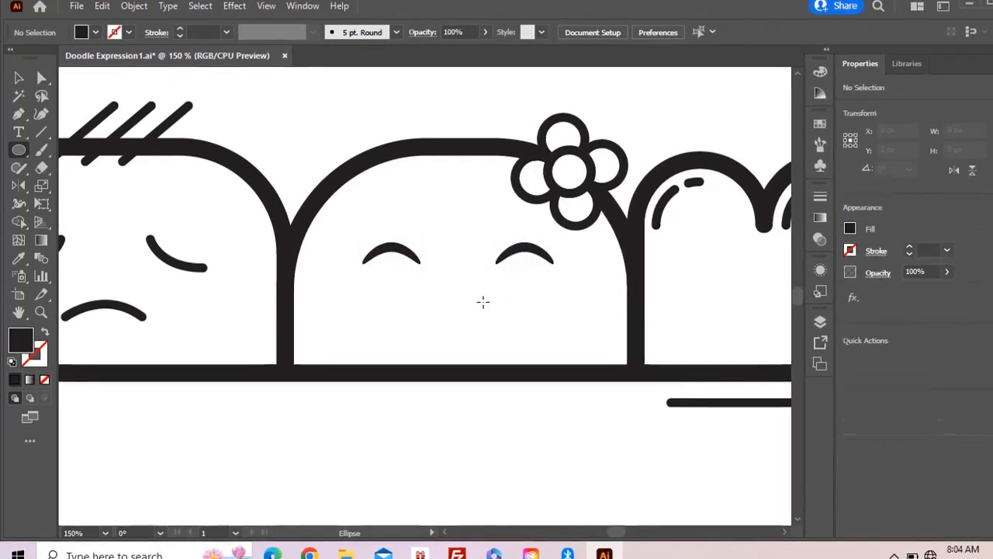
# - Draw a black circle about 30 px wide below the crescent eyes and cut it to a closed lower half-circle as the mouth
pyautogui.moveTo(429, 297); pyautogui.dragTo(482, 350)
pyautogui.press('a')
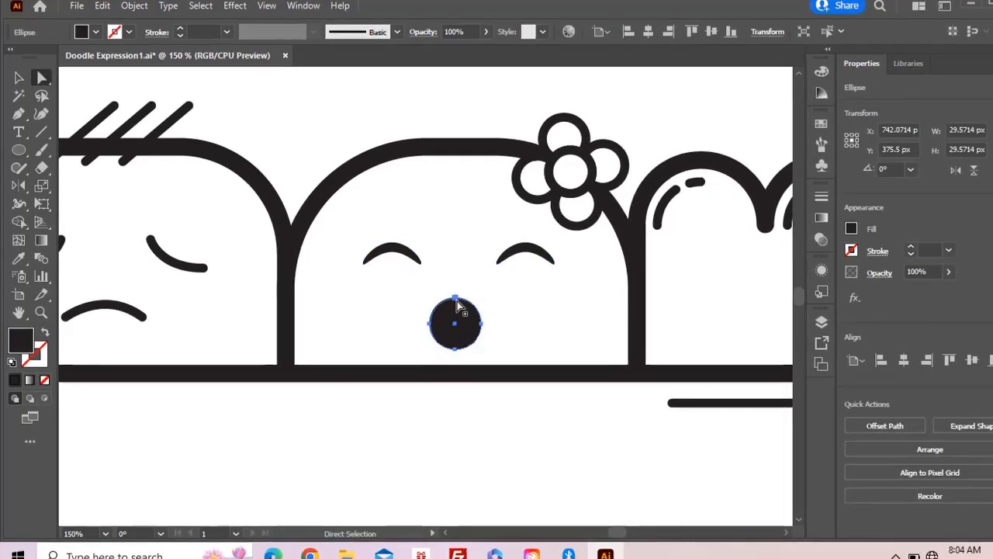
pyautogui.click(457, 300)
pyautogui.press('Delete')
pyautogui.press('p')
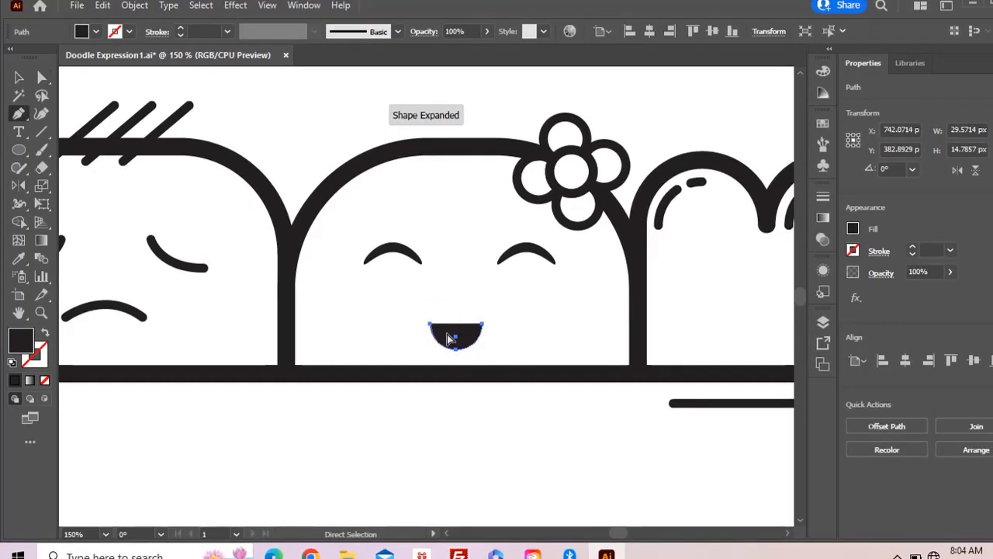
pyautogui.click(430, 325)
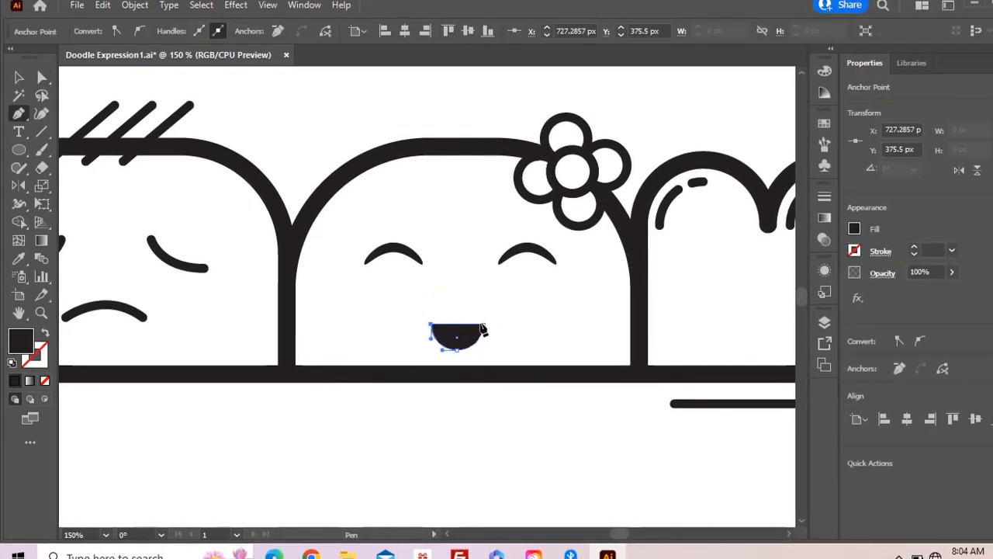
pyautogui.click(483, 328)
pyautogui.keyDown('ctrl'); pyautogui.click(547, 330); pyautogui.keyUp('ctrl')
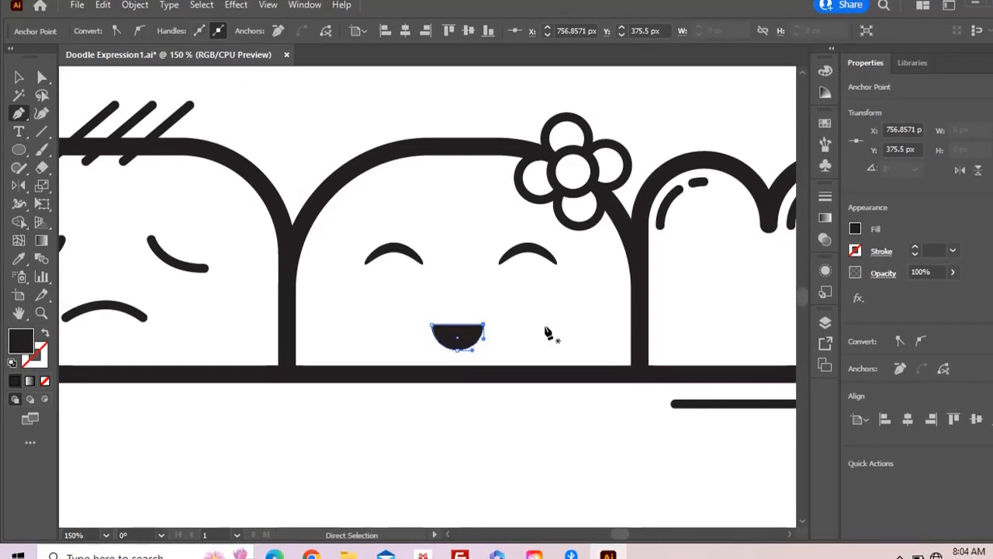
# - Enlarge the half-circle mouth to about 39 by 19 px and round its upper corners to about 5.8 px
pyautogui.click(480, 339)
pyautogui.moveTo(487, 325); pyautogui.dragTo(525, 341)
pyautogui.press('a')
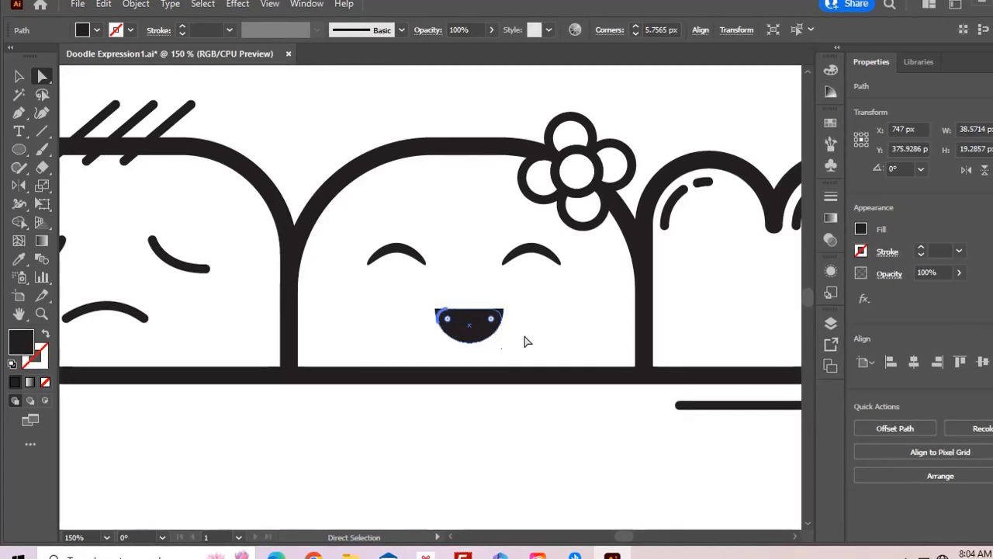
pyautogui.click(525, 342)
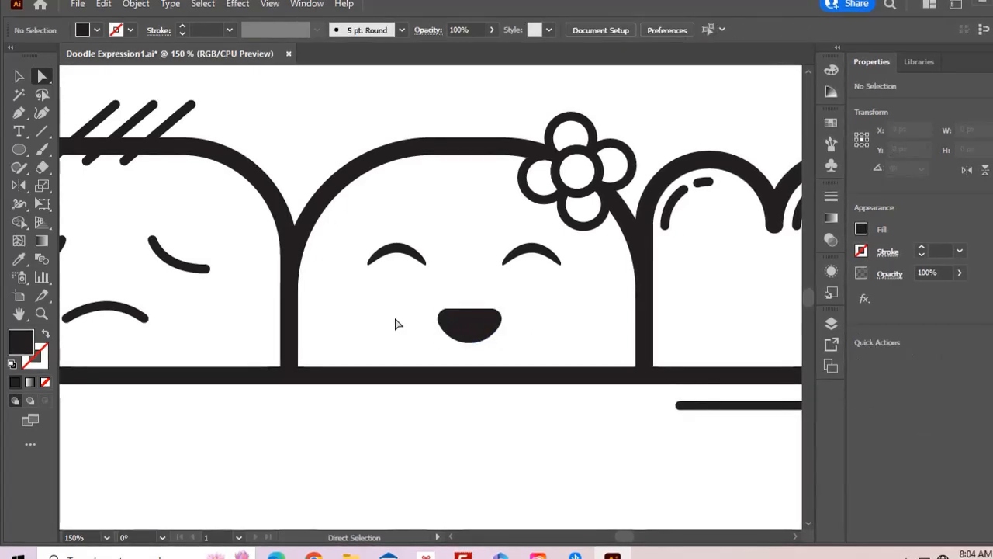
# - Draw an ellipse about 15 by 10 px, fill it white, and place it inside the black mouth as a tongue
pyautogui.click(19, 149)
pyautogui.moveTo(458, 274)
pyautogui.mouseDown()
pyautogui.moveTo(487, 291)
pyautogui.moveTo(471, 288)
pyautogui.moveTo(475, 334)
pyautogui.mouseUp()
pyautogui.press('a')
pyautogui.press('i')
pyautogui.click(543, 304)
pyautogui.press('a')
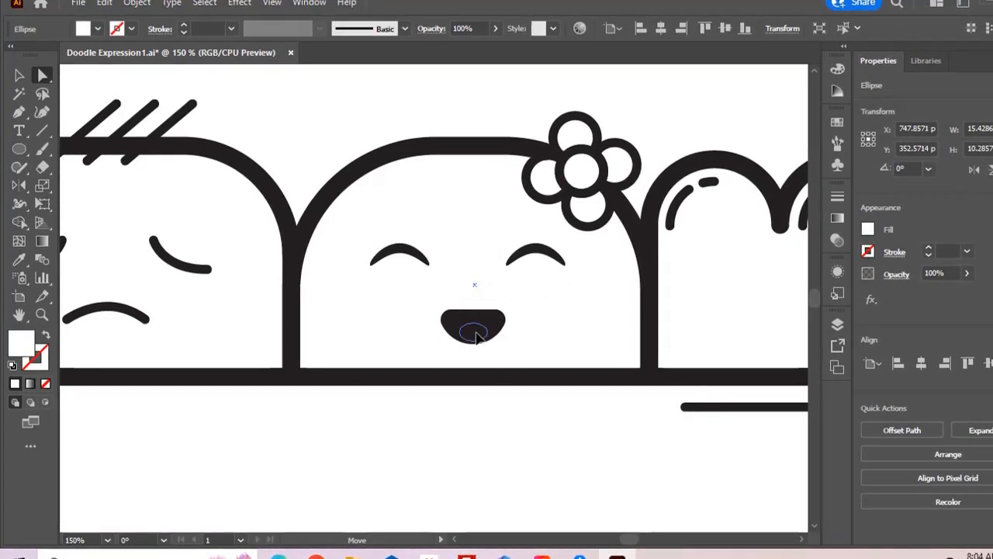
# - Copy both crescent eyes from the flower head onto the three-humped head
pyautogui.press('space')
pyautogui.moveTo(572, 321); pyautogui.dragTo(361, 317)
pyautogui.click(532, 324)
pyautogui.press('space')
pyautogui.press('v')
pyautogui.click(293, 255)
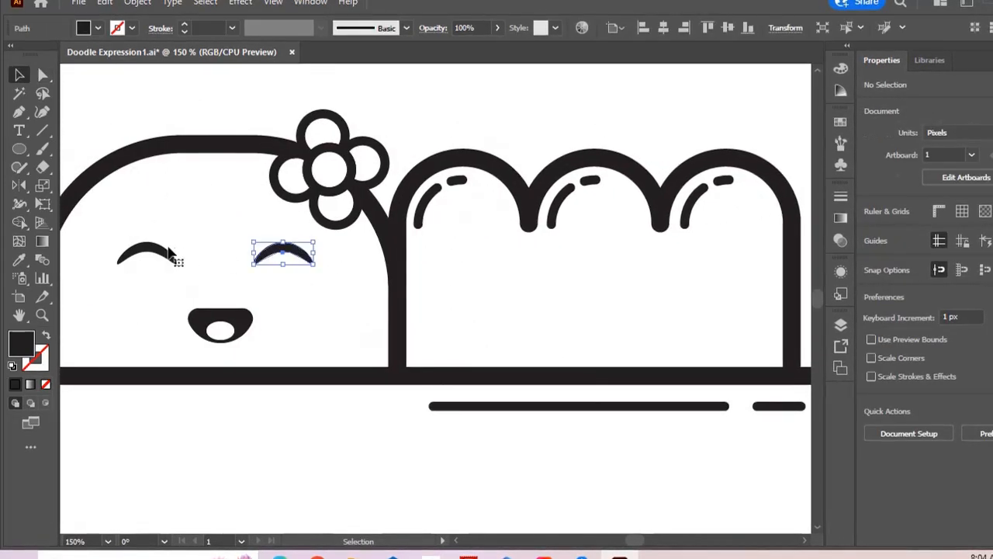
pyautogui.keyDown('shift'); pyautogui.click(178, 259); pyautogui.keyUp('shift')
pyautogui.moveTo(178, 259); pyautogui.dragTo(540, 283)
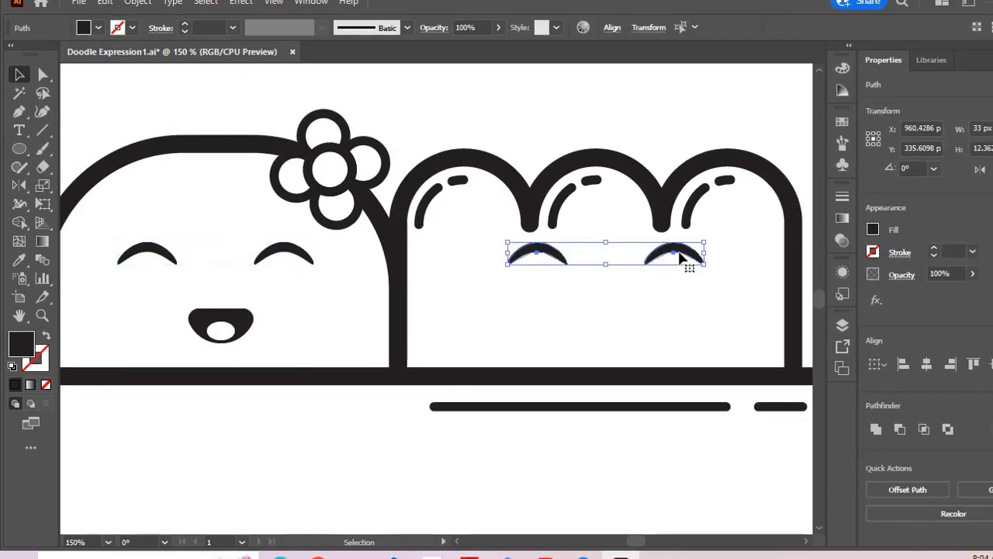
# - Rotate the copied eye pair 180° and move it down to the middle of the three-humped head's face
pyautogui.moveTo(709, 240); pyautogui.dragTo(563, 296)
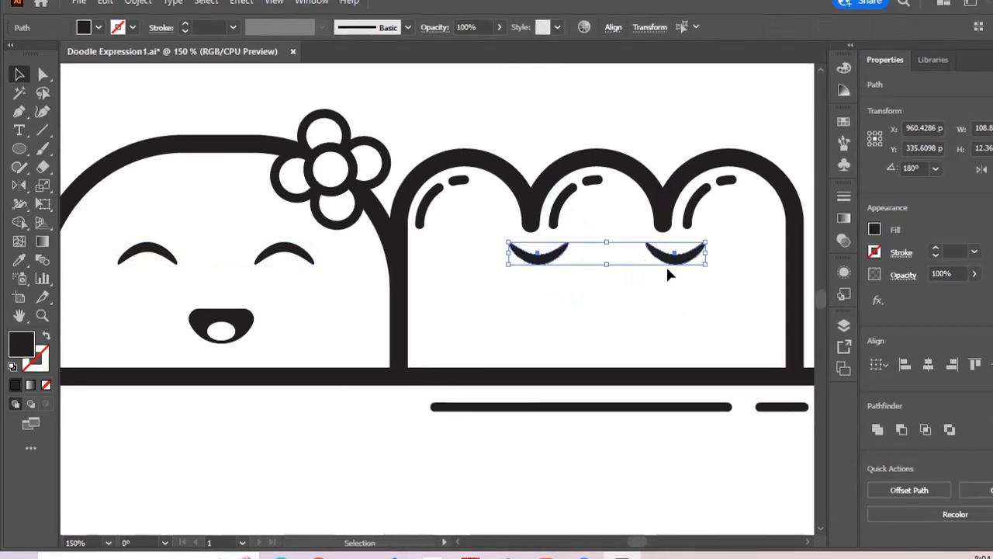
pyautogui.moveTo(671, 265); pyautogui.dragTo(599, 313)
pyautogui.click(648, 310)
# - Draw an open, curved smiling mouth outline with a 5 pt black stroke and no fill below the three-humped head's eyes
pyautogui.click(21, 110)
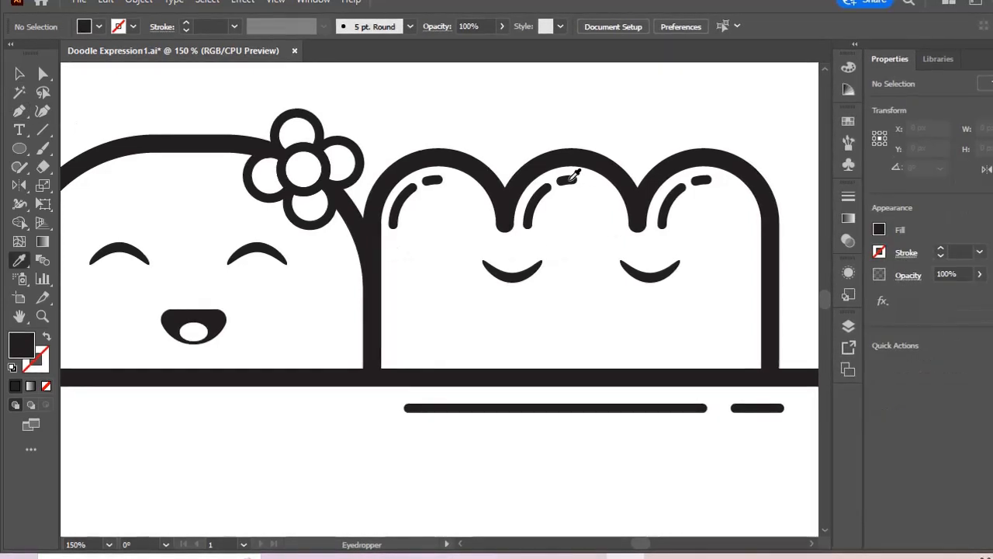
pyautogui.hotkey('shift', 'x')
pyautogui.moveTo(572, 248); pyautogui.dragTo(522, 235)
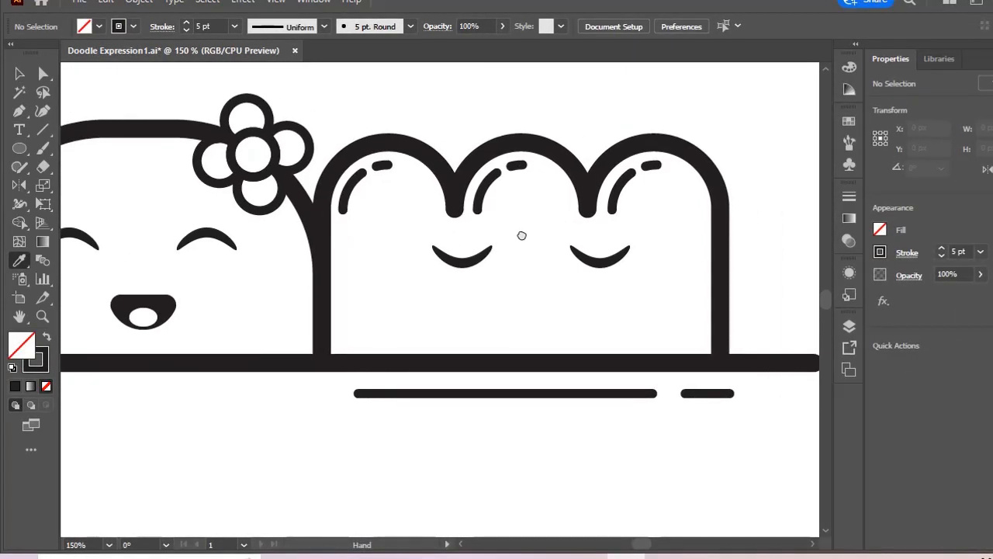
pyautogui.click(20, 111)
pyautogui.click(495, 296)
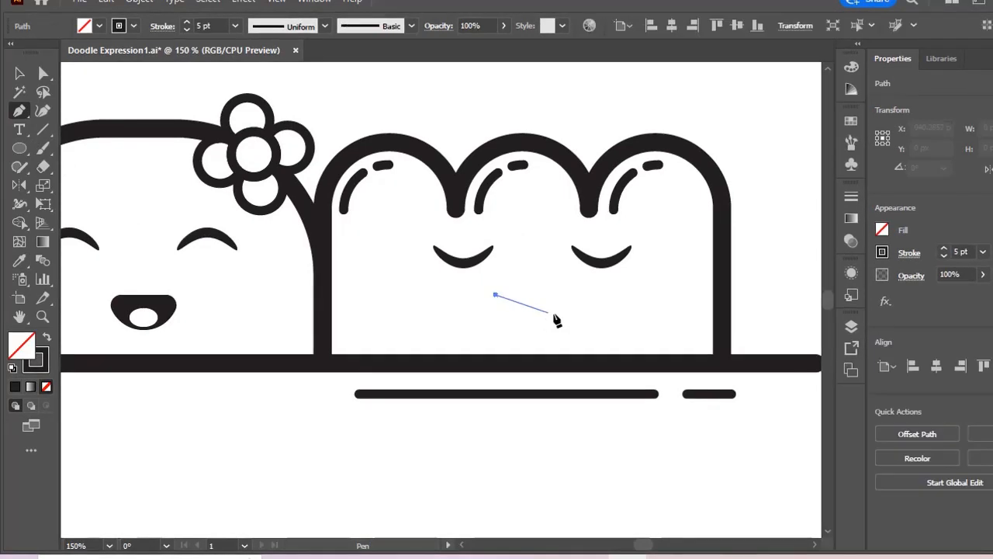
pyautogui.moveTo(548, 311); pyautogui.dragTo(584, 306)
pyautogui.moveTo(525, 337); pyautogui.dragTo(498, 345)
pyautogui.hotkey('ctrl', 'z')
pyautogui.moveTo(506, 309); pyautogui.dragTo(524, 297)
pyautogui.keyDown('ctrl'); pyautogui.click(515, 324); pyautogui.keyUp('ctrl')
# - Refine the mouth outline by raising its lowest anchor point slightly and adjusting the curve of its upper lip
pyautogui.press('a')
pyautogui.click(500, 321)
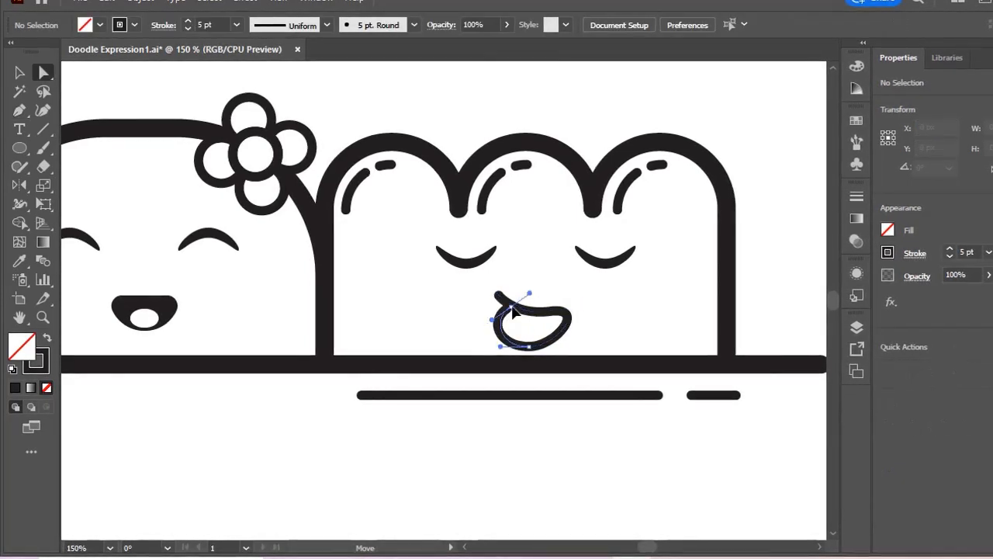
pyautogui.click(530, 347)
pyautogui.moveTo(530, 348); pyautogui.dragTo(529, 343)
pyautogui.hotkey('ctrl', 'shift', 'a')
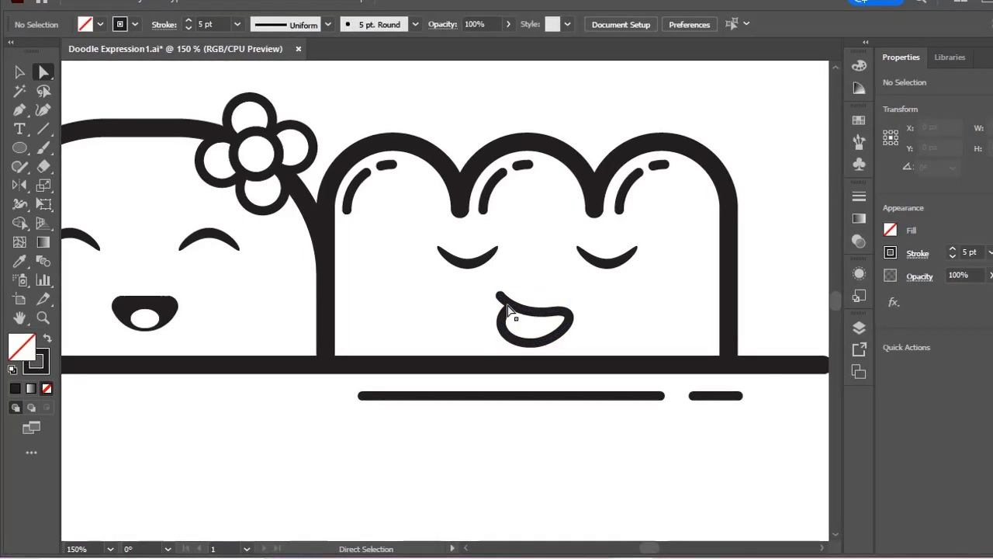
pyautogui.click(501, 296)
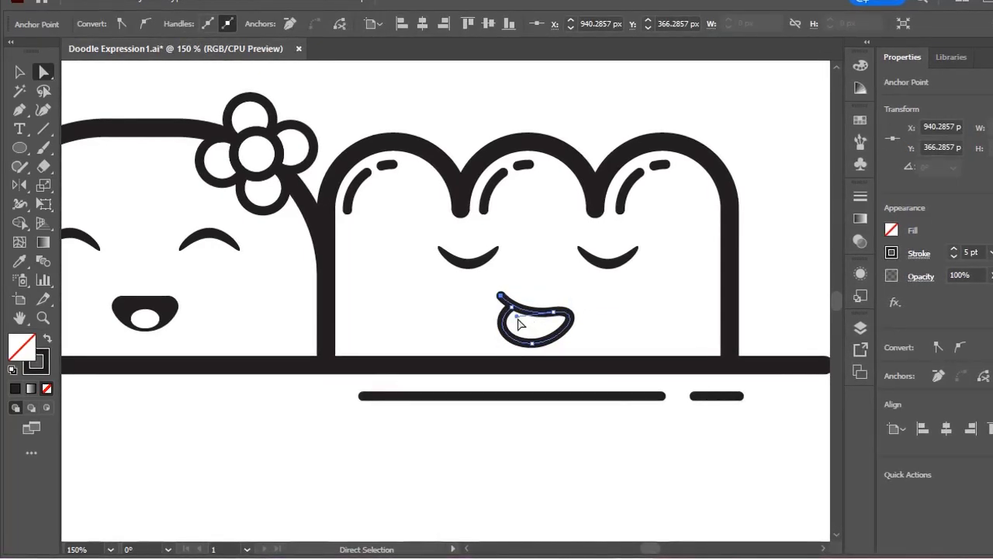
pyautogui.moveTo(518, 322); pyautogui.dragTo(508, 320)
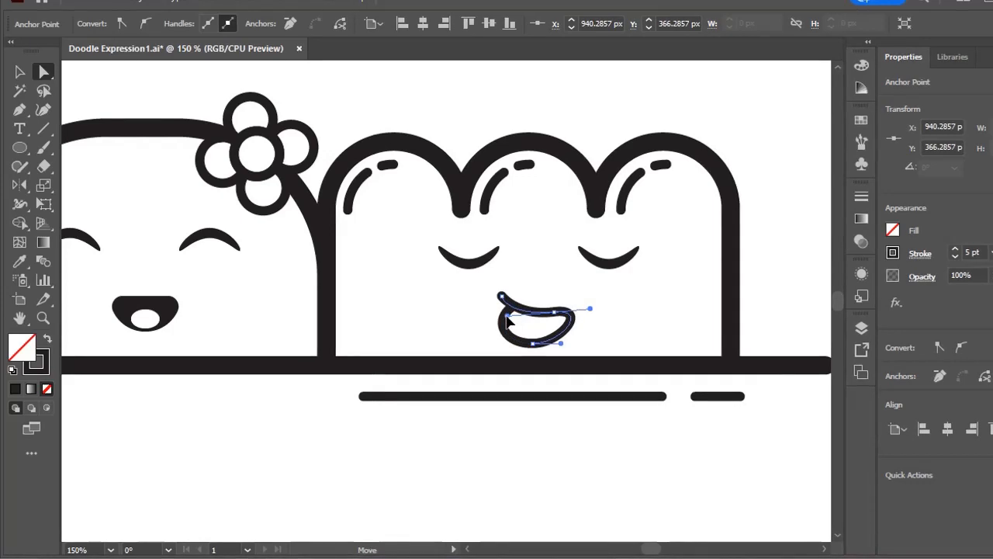
pyautogui.hotkey('ctrl', 'shift', 'a')
# - Narrow the three-humped head's mouth outline, keeping it centred between the closed eyes
pyautogui.press('v')
pyautogui.click(571, 323)
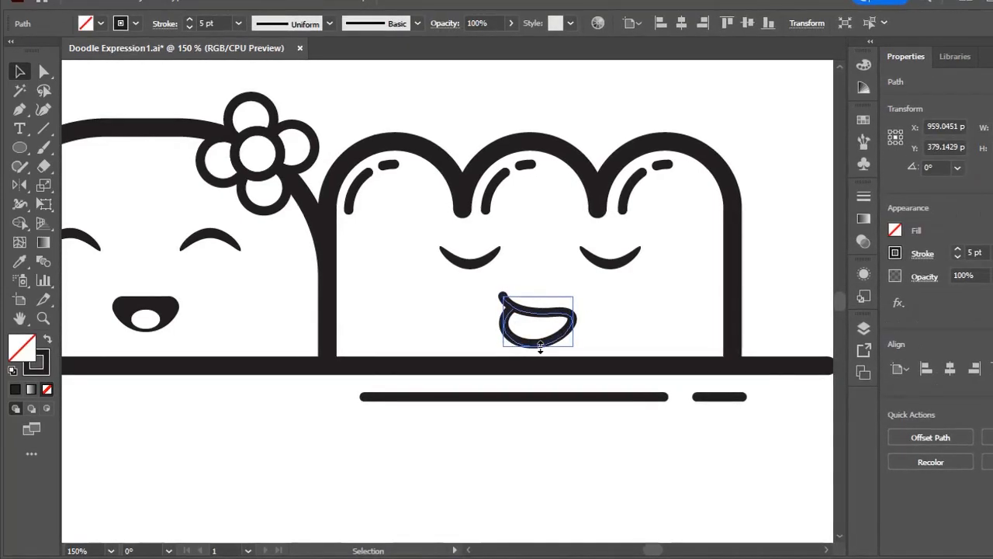
pyautogui.moveTo(558, 324); pyautogui.dragTo(566, 319)
pyautogui.hotkey('ctrl', 'shift', 'a')
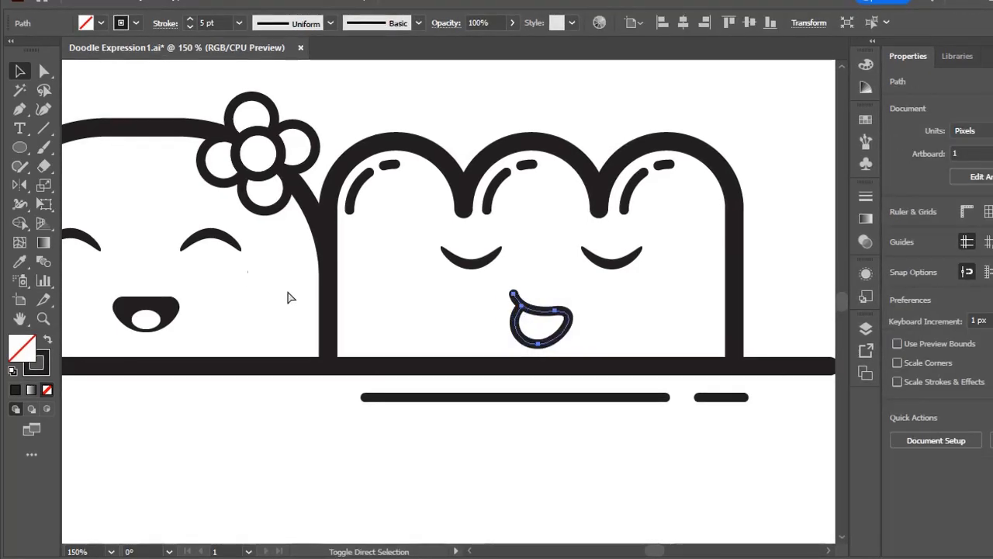
pyautogui.hotkey('ctrl', 'shift', 'a')
# - Draw a black-filled shape without a stroke over the upper part of the mouth's interior with the Pen tool
pyautogui.click(20, 108)
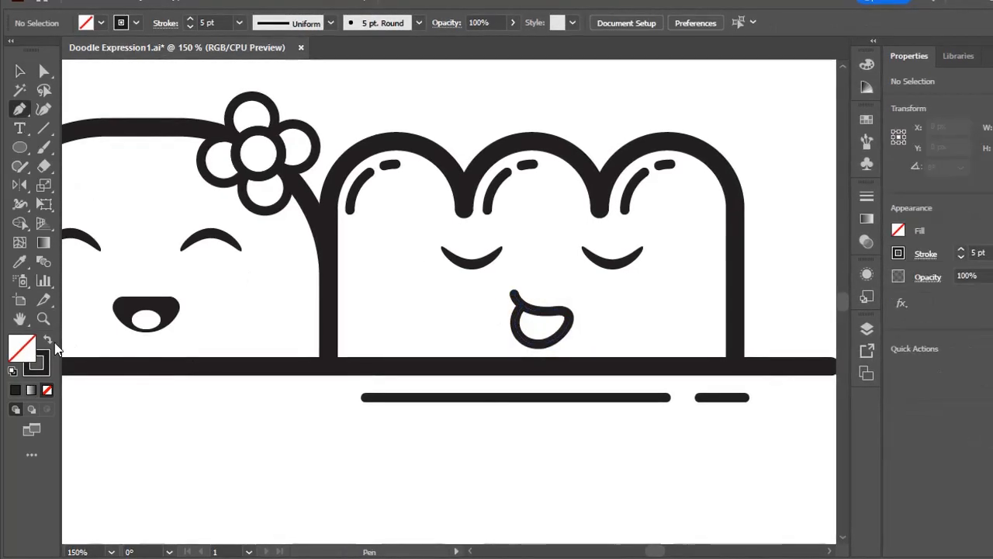
pyautogui.click(48, 340)
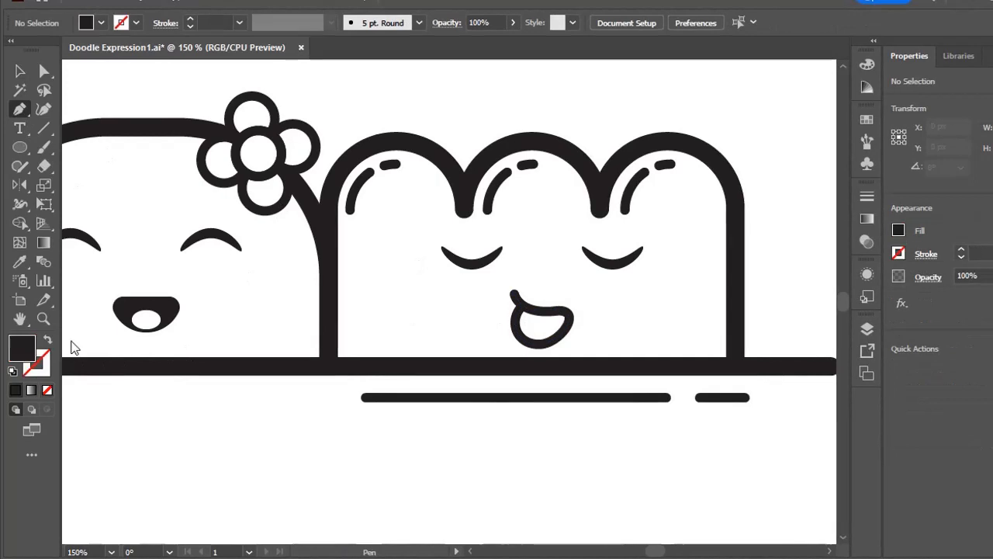
pyautogui.click(525, 309)
pyautogui.click(560, 336)
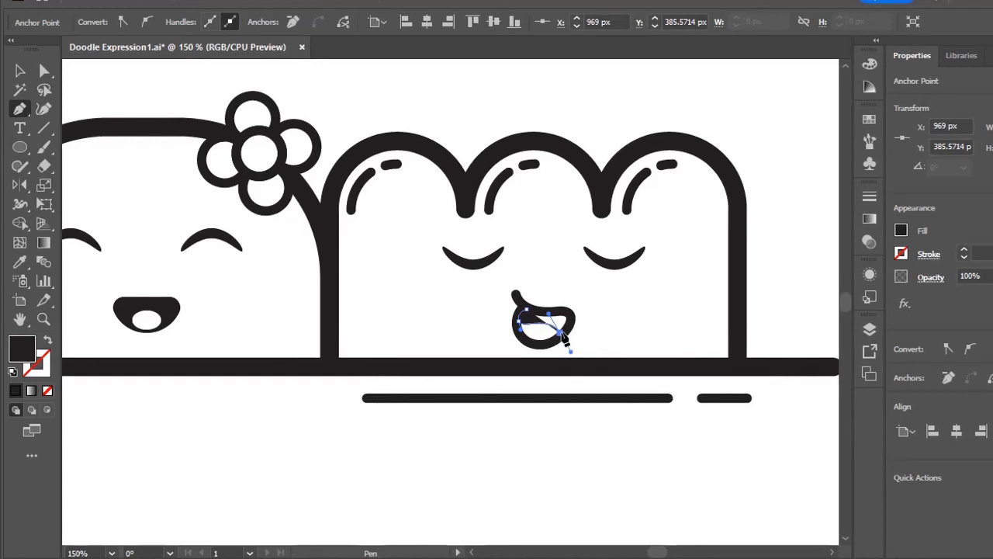
pyautogui.click(562, 311)
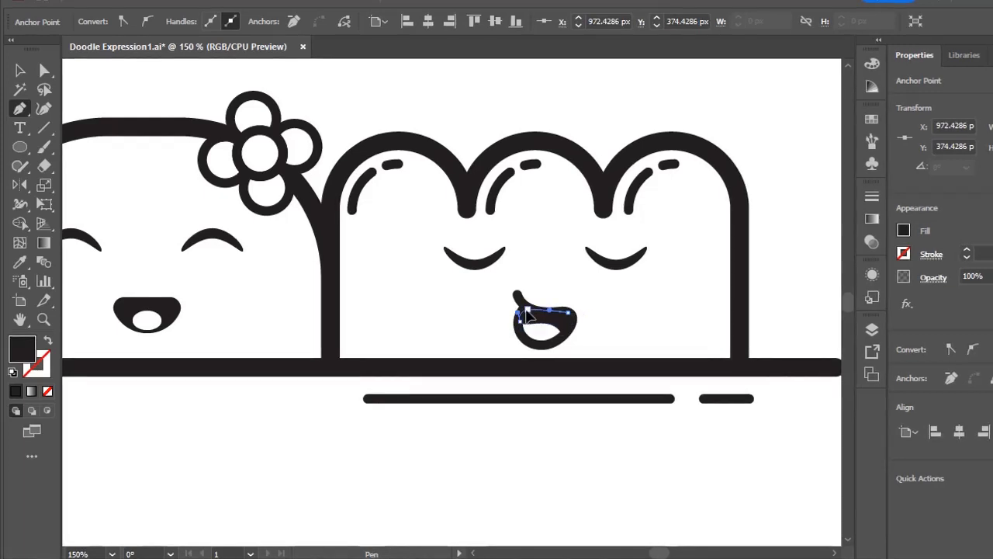
# - Reshape the black mouth fill's lower anchors and curves so that only a small white tongue area remains uncovered
pyautogui.hotkey('ctrl', 'shift', 'a')
pyautogui.press('a')
pyautogui.click(529, 329)
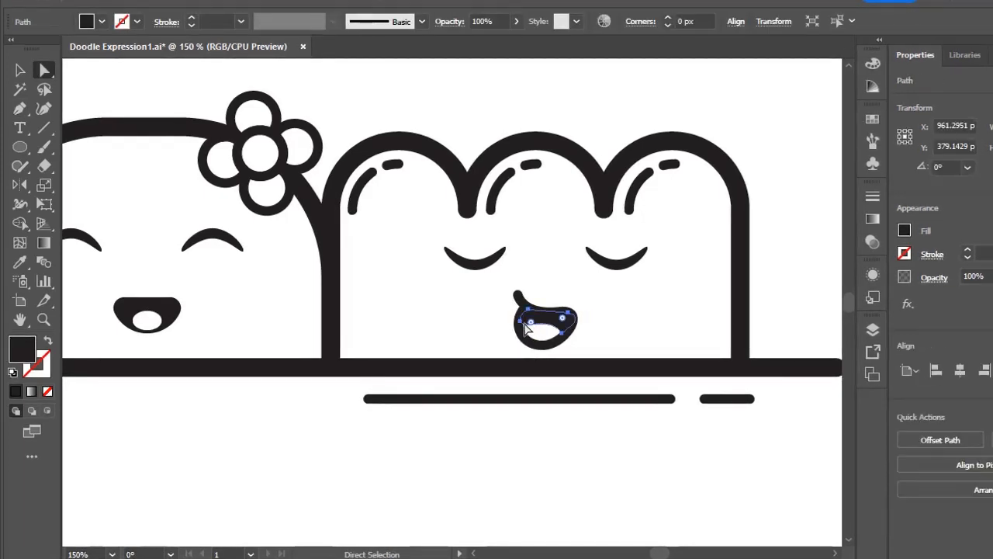
pyautogui.click(522, 324)
pyautogui.moveTo(526, 341); pyautogui.dragTo(528, 340)
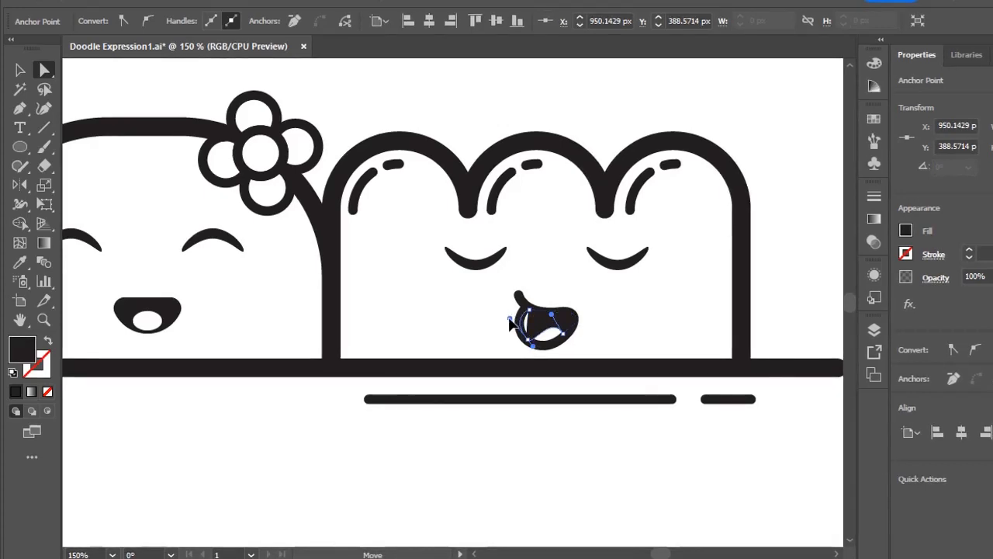
pyautogui.click(574, 393)
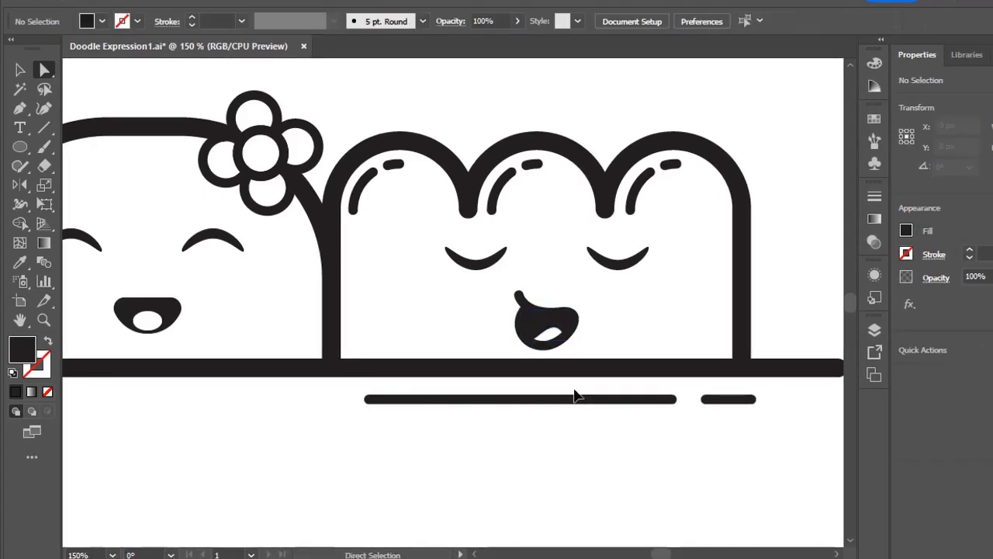
pyautogui.click(548, 334)
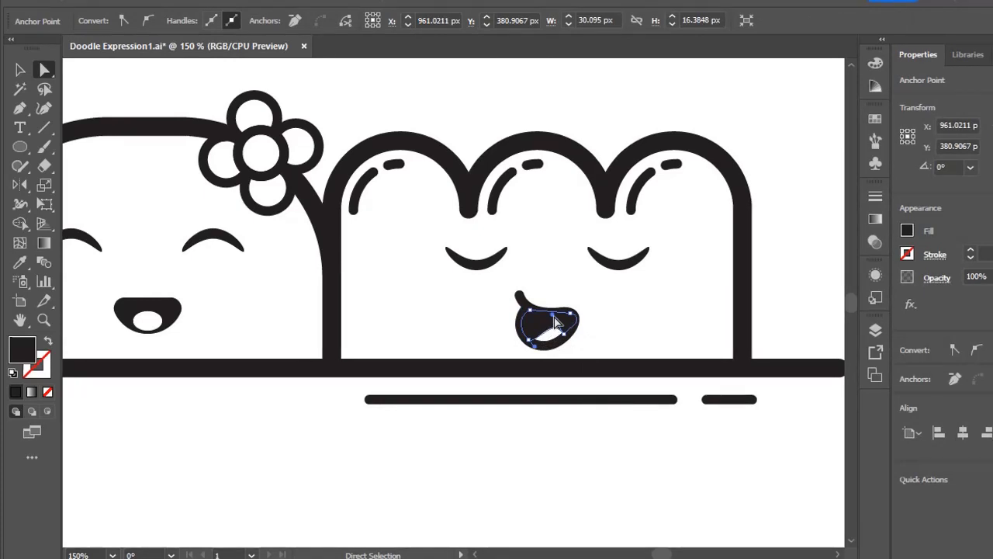
pyautogui.moveTo(552, 314); pyautogui.dragTo(572, 332)
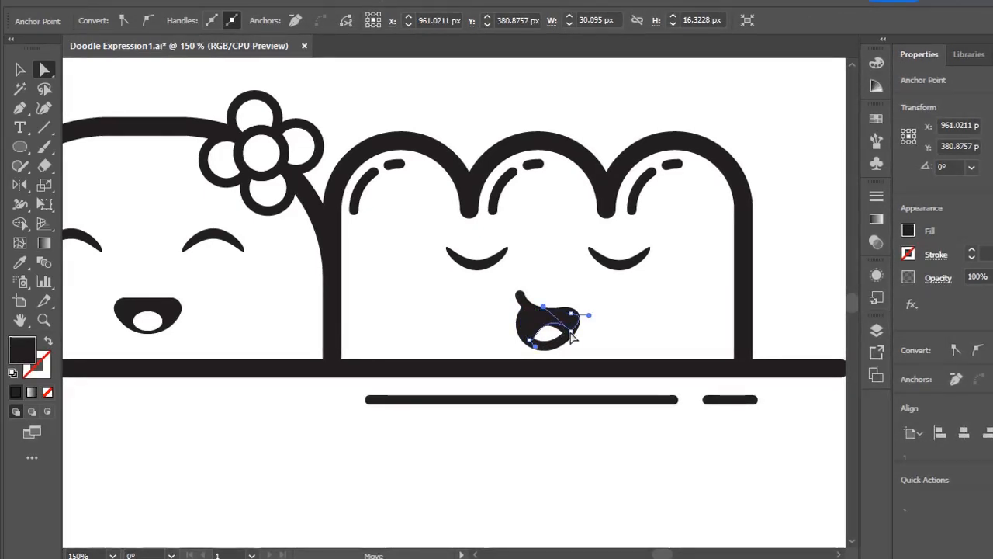
pyautogui.click(634, 319)
pyautogui.moveTo(634, 319); pyautogui.dragTo(609, 335)
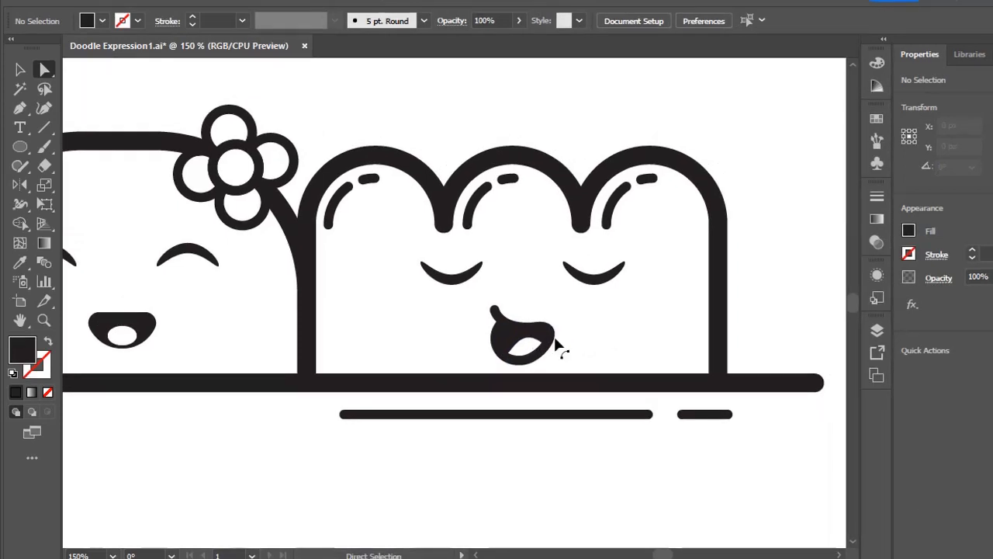
# - Draw a short slanted cheek line right of the mouth and give it the 5 pt stroke style of the head's highlight dash
pyautogui.press('p')
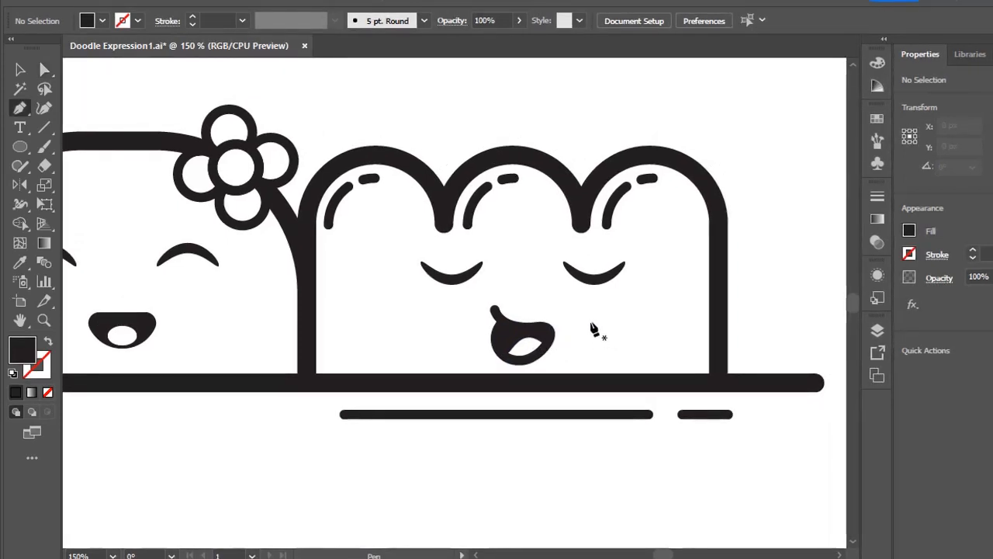
pyautogui.click(591, 325)
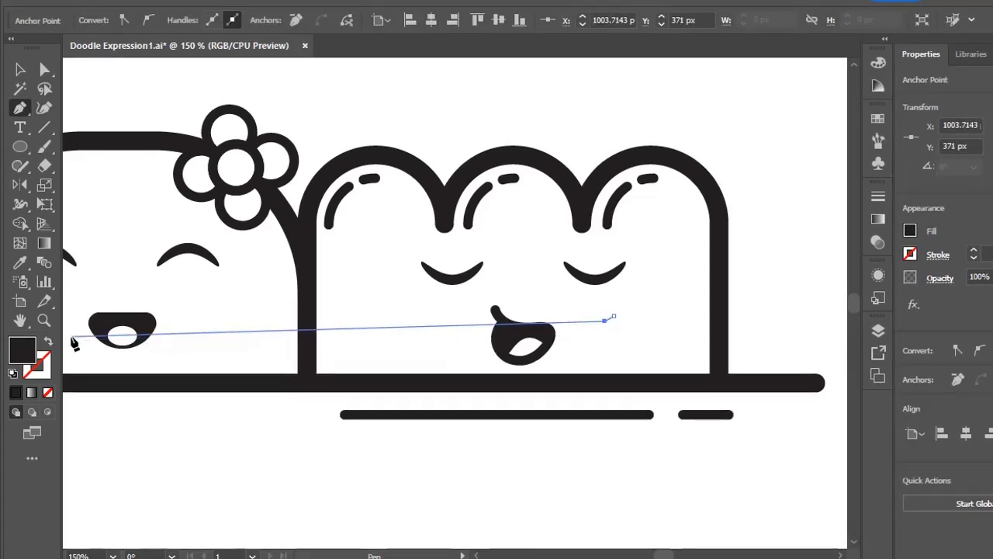
pyautogui.click(48, 342)
pyautogui.press('i')
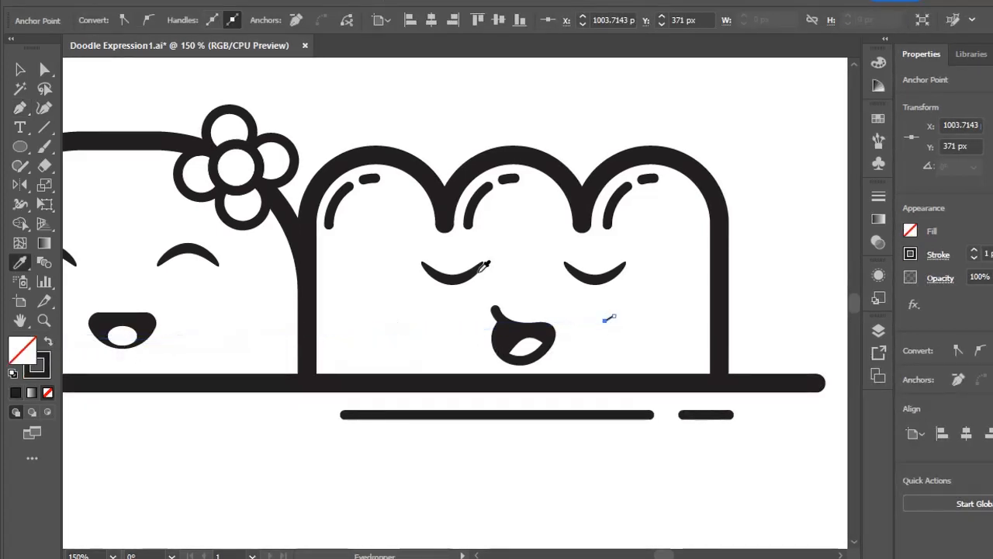
pyautogui.click(653, 179)
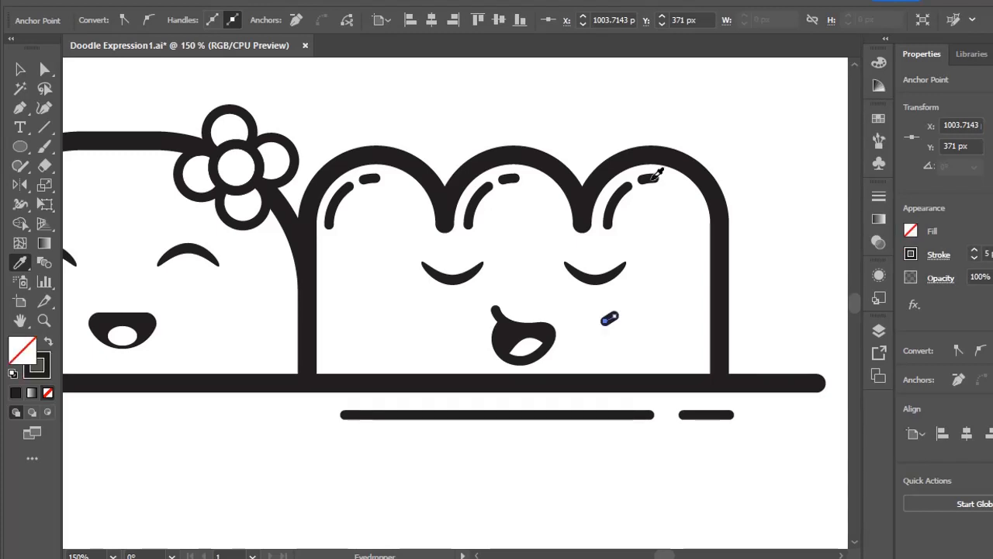
pyautogui.keyDown('ctrl'); pyautogui.click(651, 269); pyautogui.keyUp('ctrl')
# - Duplicate the cheek line into a row of three blush marks and copy the set to the opposite cheek
pyautogui.press('v')
pyautogui.moveTo(610, 317)
pyautogui.mouseDown()
pyautogui.moveTo(629, 324)
pyautogui.moveTo(670, 302)
pyautogui.moveTo(605, 332)
pyautogui.mouseUp()
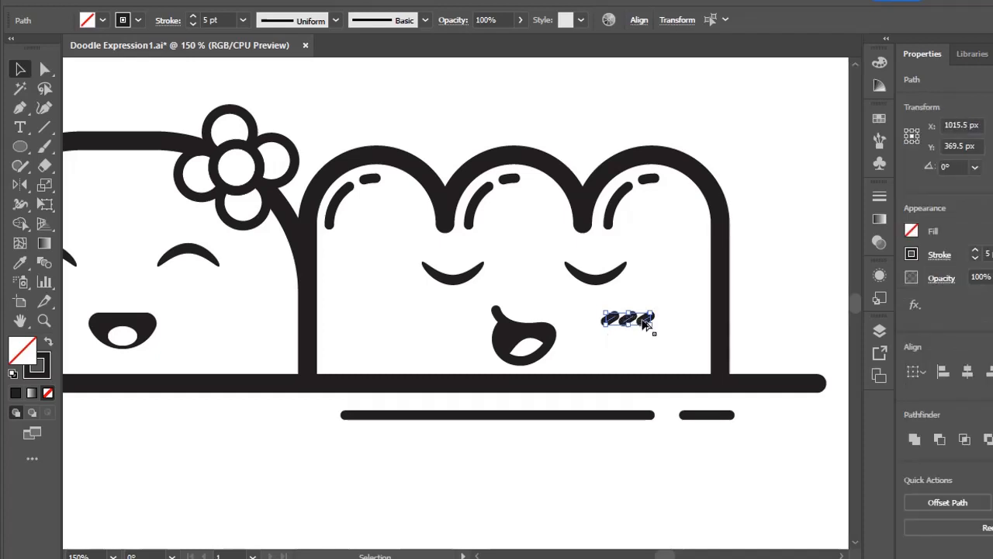
pyautogui.moveTo(437, 329); pyautogui.dragTo(437, 329)
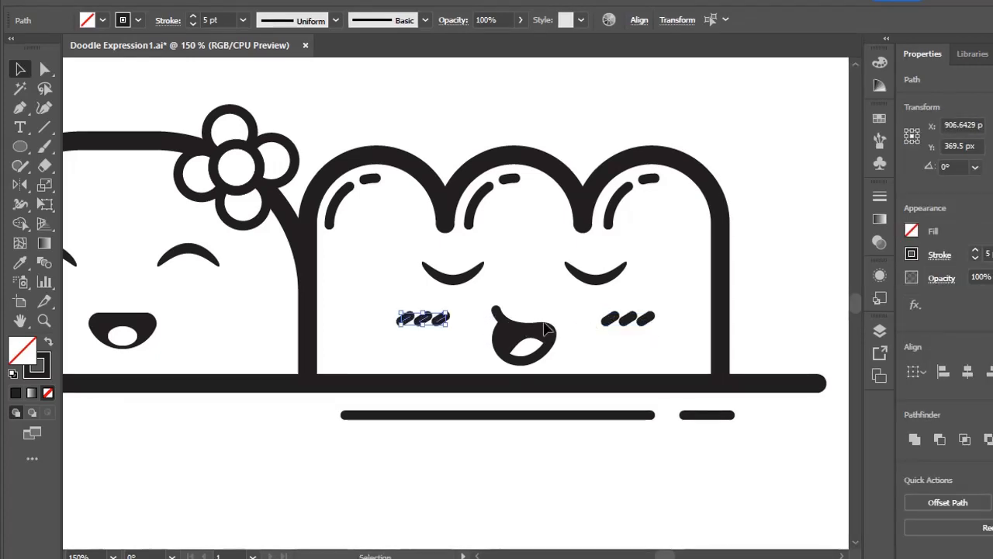
# - Select the mouth outline with its black fill and shrink both about their centre, mainly in width
pyautogui.click(543, 336)
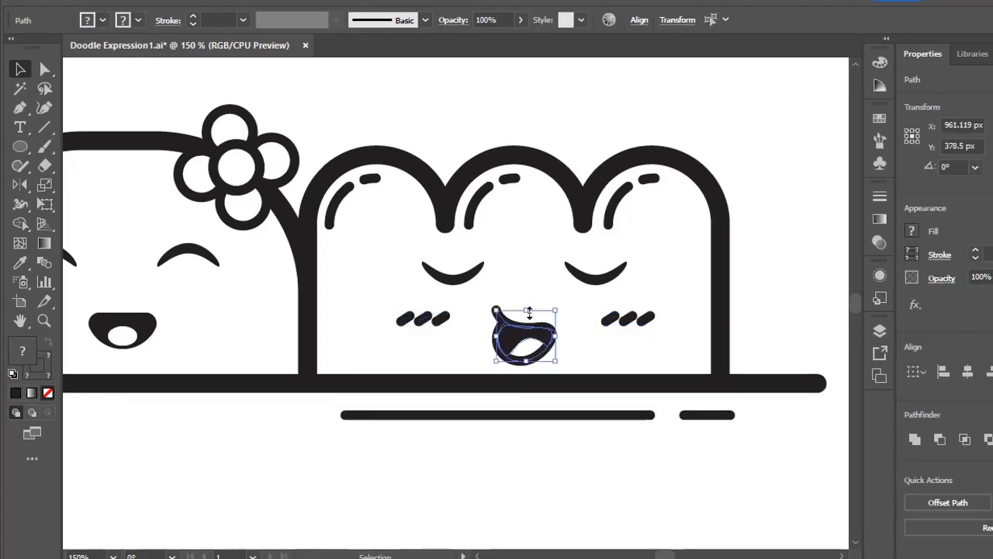
pyautogui.moveTo(529, 310); pyautogui.dragTo(549, 307)
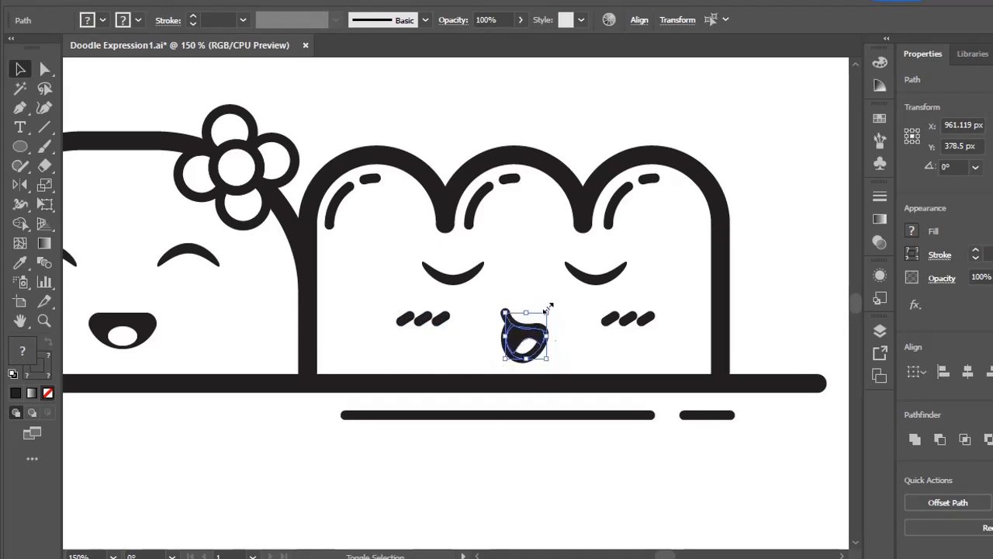
pyautogui.click(538, 433)
# - Review the expressions of all four characters across the whole row
pyautogui.press('z')
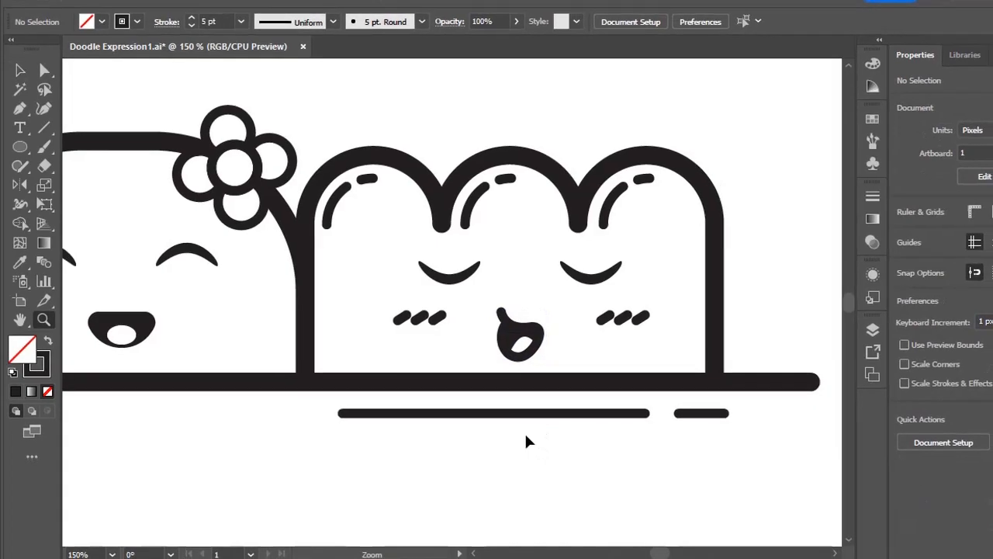
pyautogui.keyDown('alt'); pyautogui.click(524, 433); pyautogui.keyUp('alt')
pyautogui.keyDown('alt'); pyautogui.click(439, 385); pyautogui.keyUp('alt')
pyautogui.moveTo(411, 339); pyautogui.dragTo(546, 421)
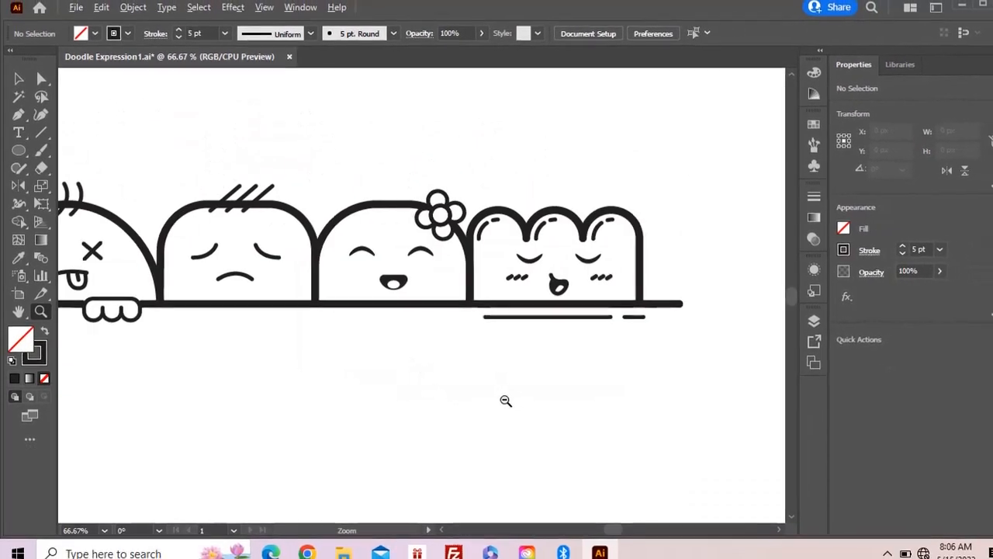
pyautogui.keyDown('alt'); pyautogui.click(505, 401); pyautogui.keyUp('alt')
pyautogui.moveTo(485, 385); pyautogui.dragTo(607, 460)
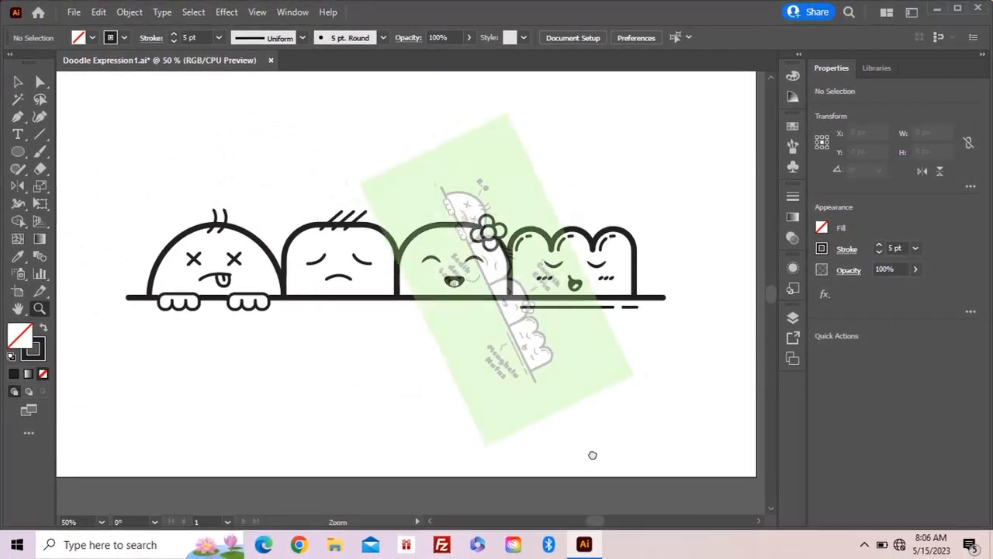